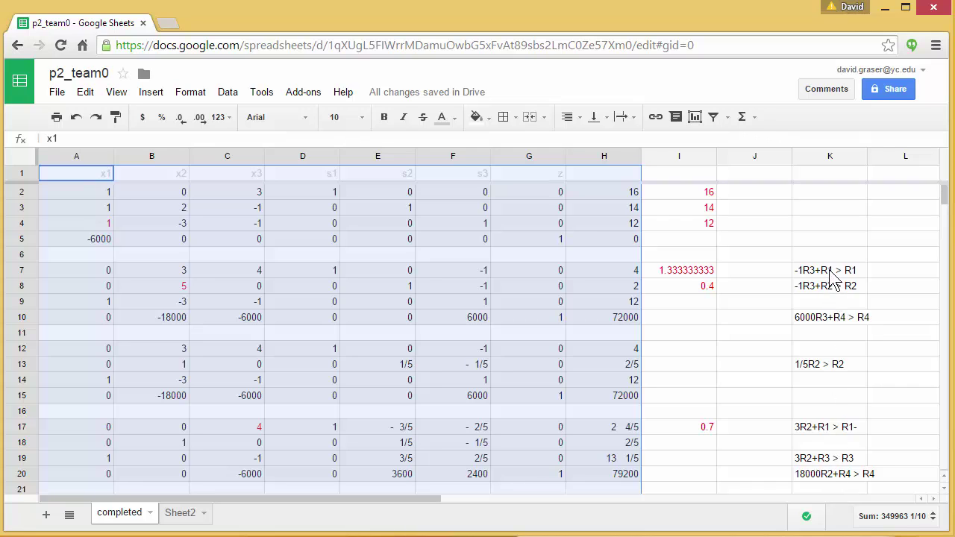
Go to Sheet2 of p2_team0, the starting tableau with right-hand sides 16, 14, 12
click(191, 519)
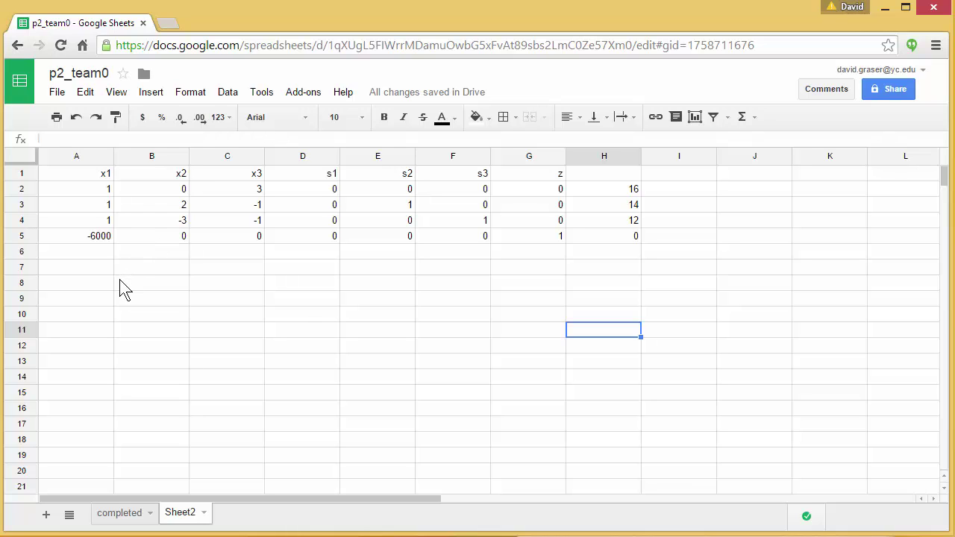
Shade the tableau numbers in A2:H5 with a light grey fill
click(86, 196)
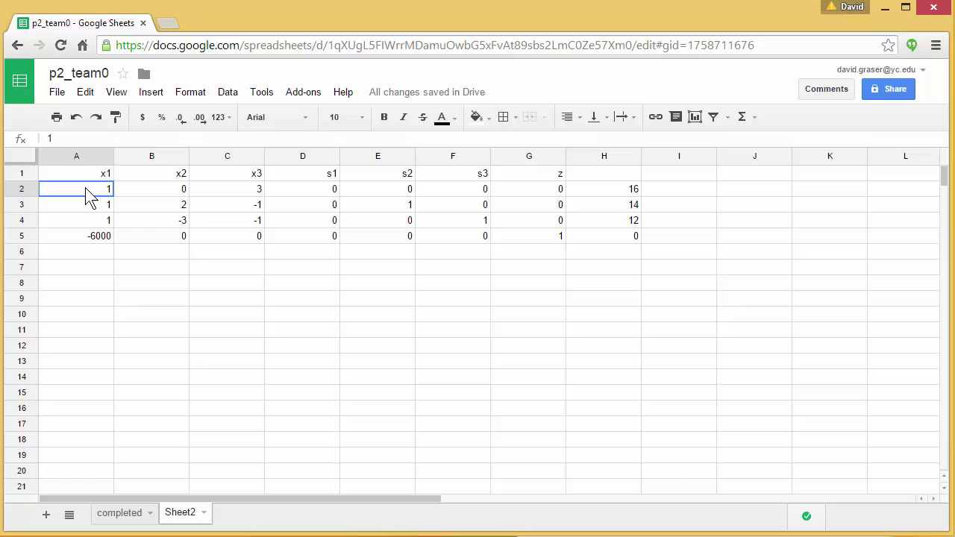
drag(86, 195, 607, 233)
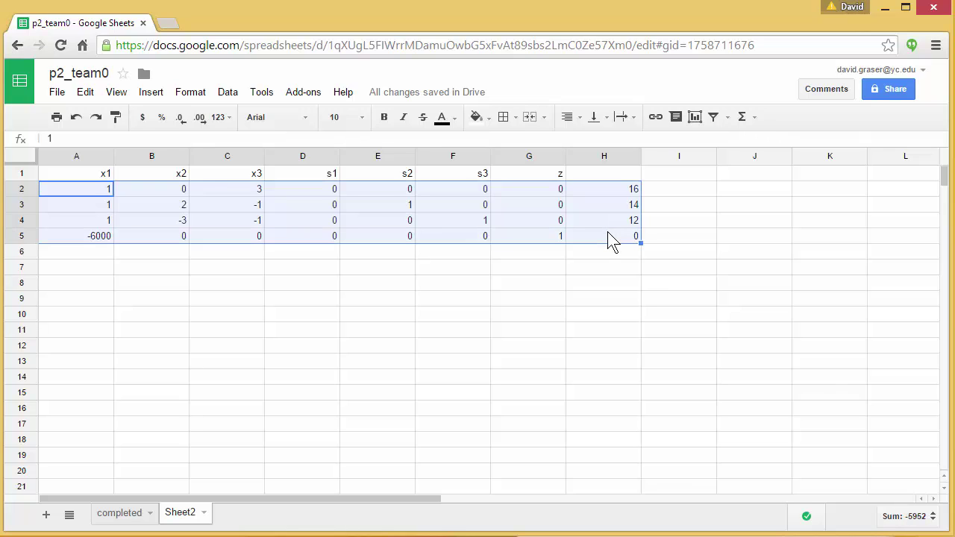
click(490, 119)
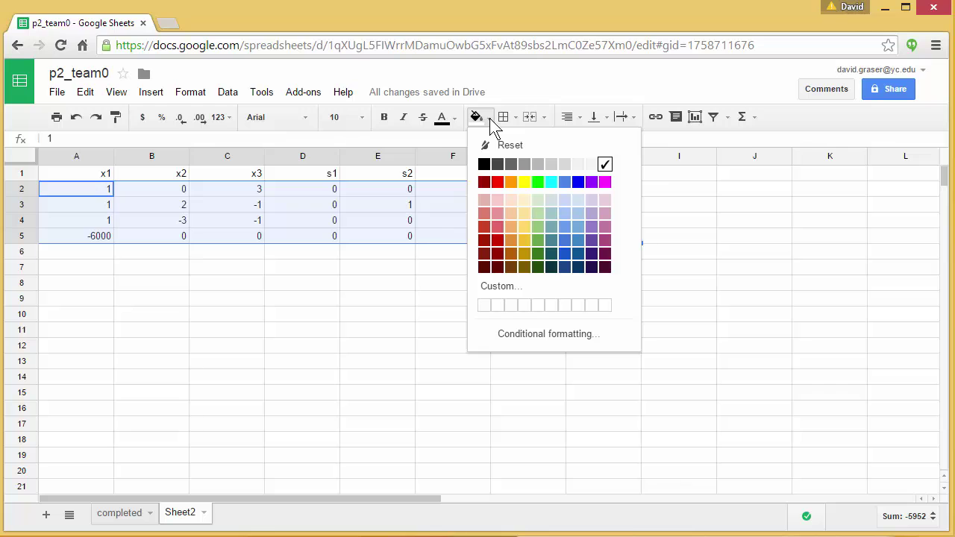
click(578, 164)
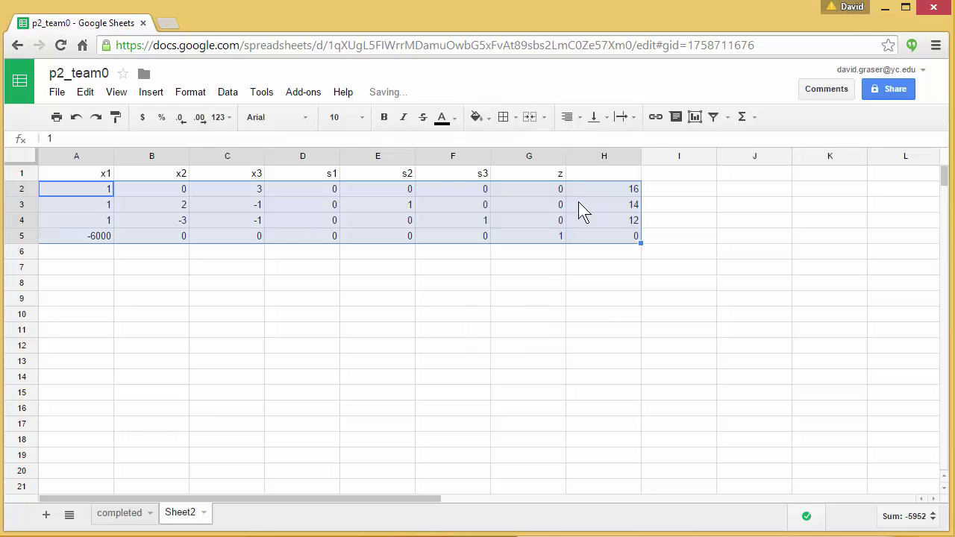
click(601, 298)
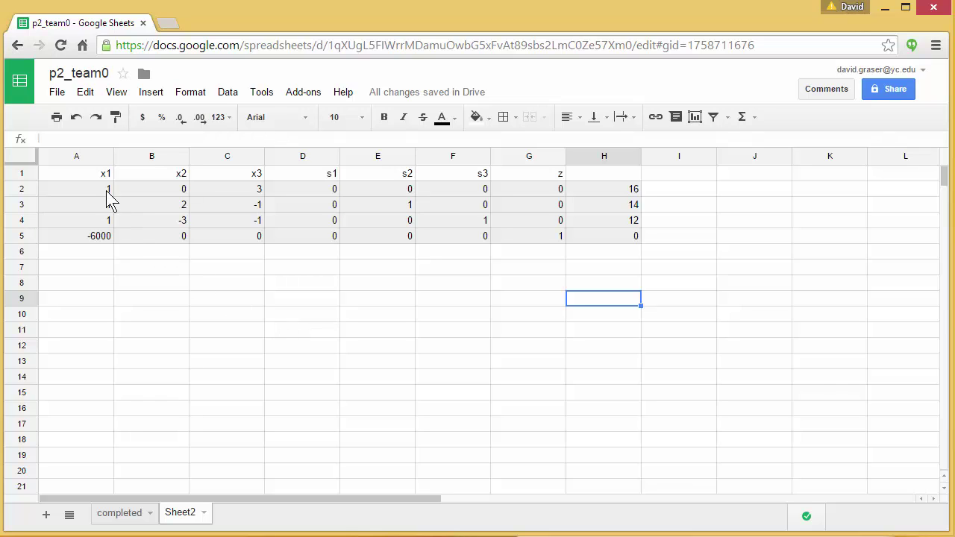
Turn the header labels x1 through z in A1:G1 light grey
click(52, 173)
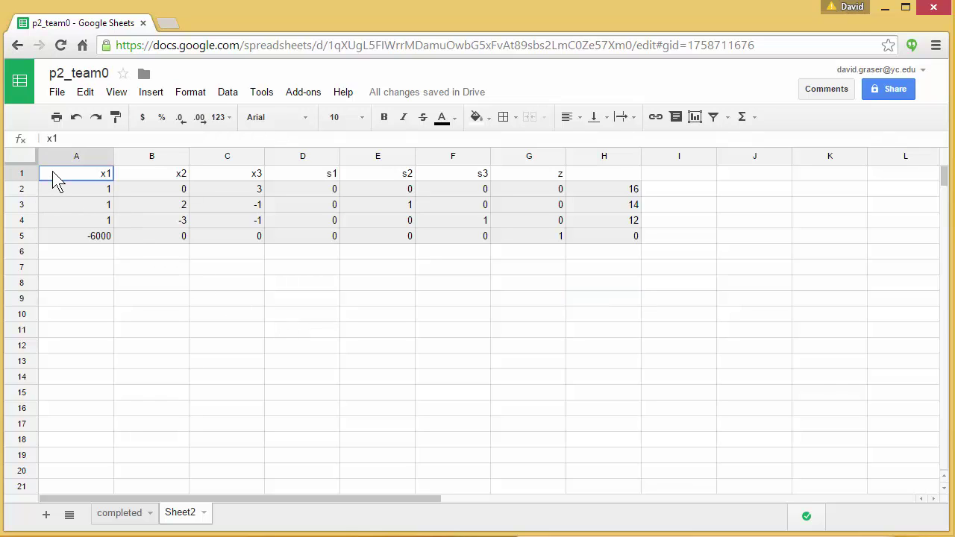
drag(60, 171, 528, 174)
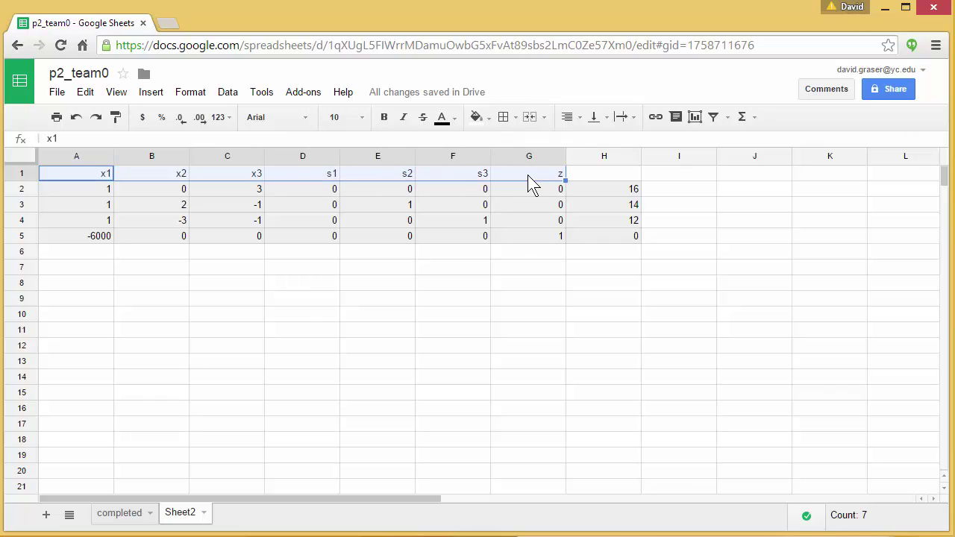
click(455, 119)
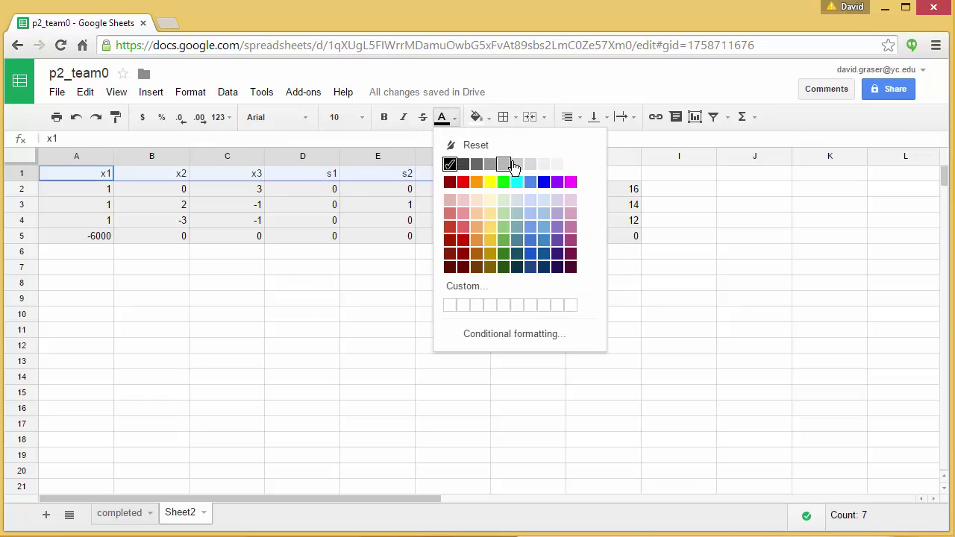
click(517, 166)
click(501, 332)
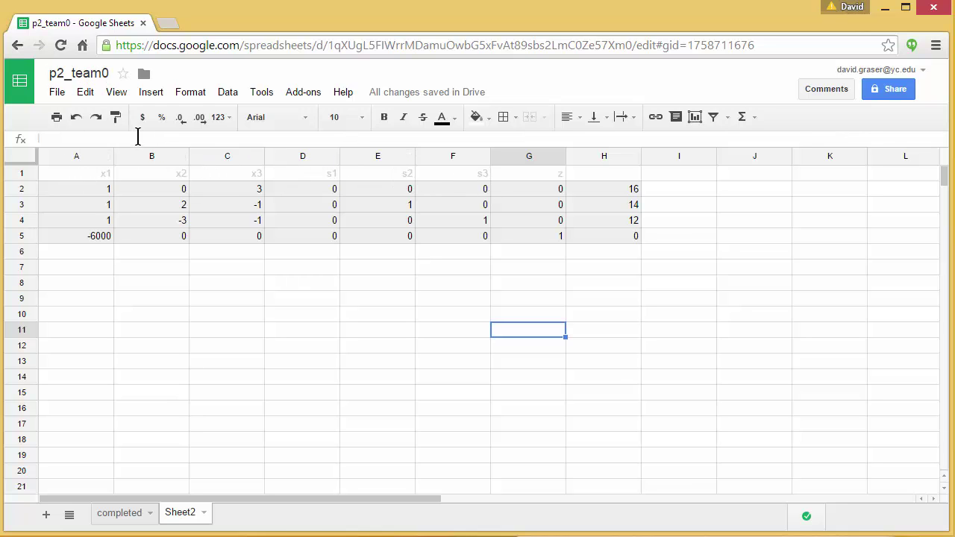
Freeze 1 row so the x1–z headers stay visible when scrolling
click(117, 92)
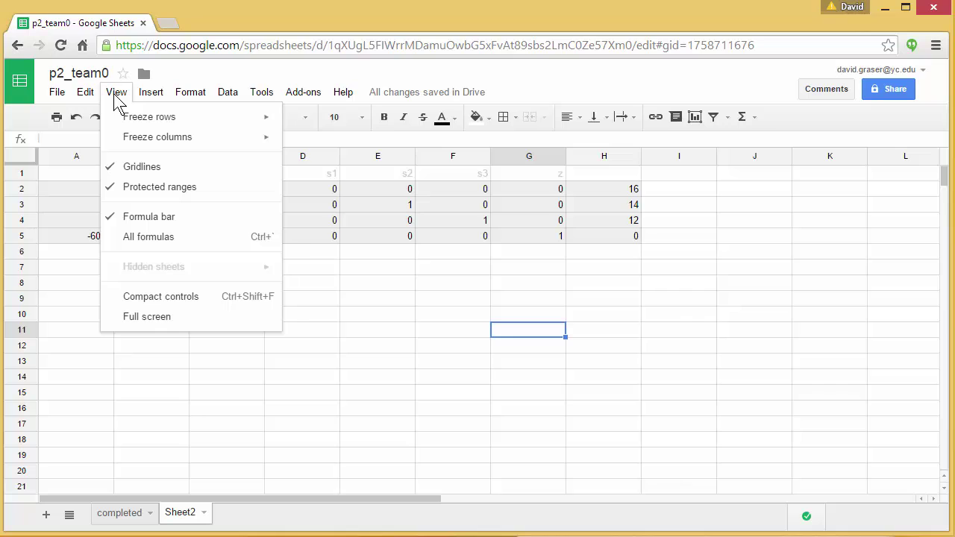
mouse_move(143, 123)
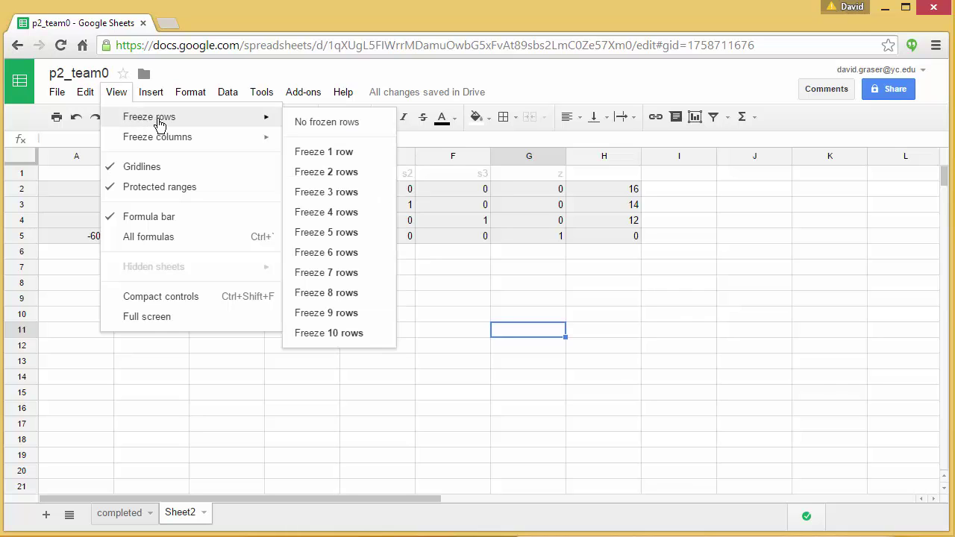
click(333, 157)
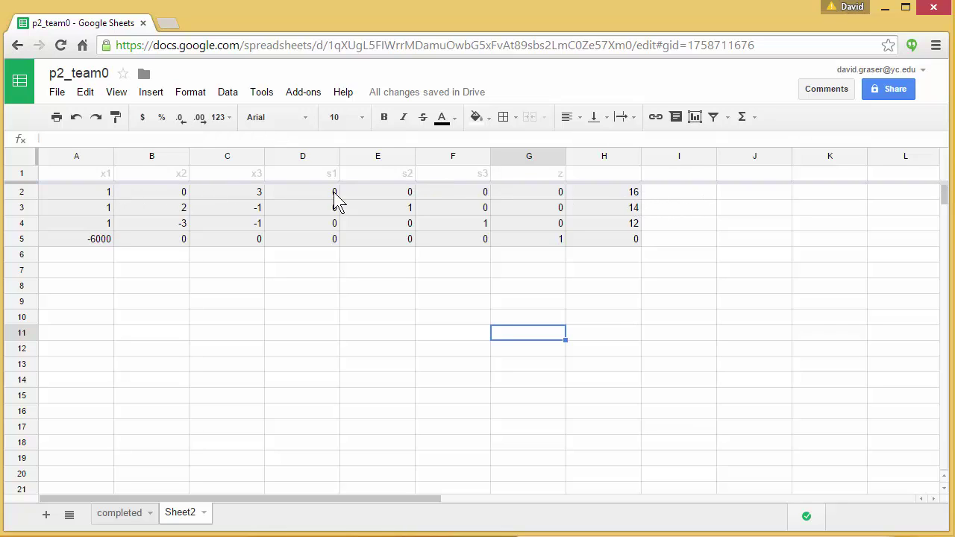
Enter ratio formulas =H2/A2 in I2 and =H3/A3 in I3, giving 16 and 14
click(673, 200)
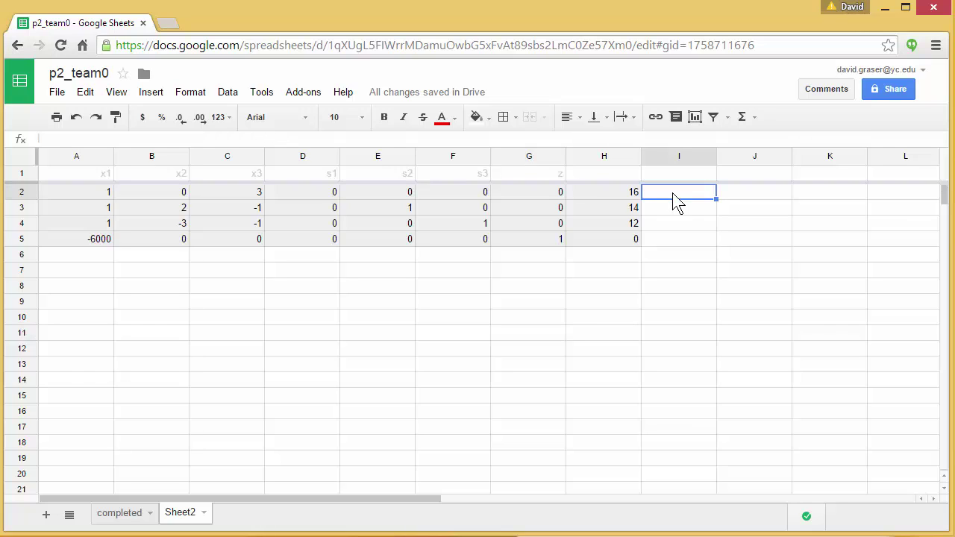
text(=)
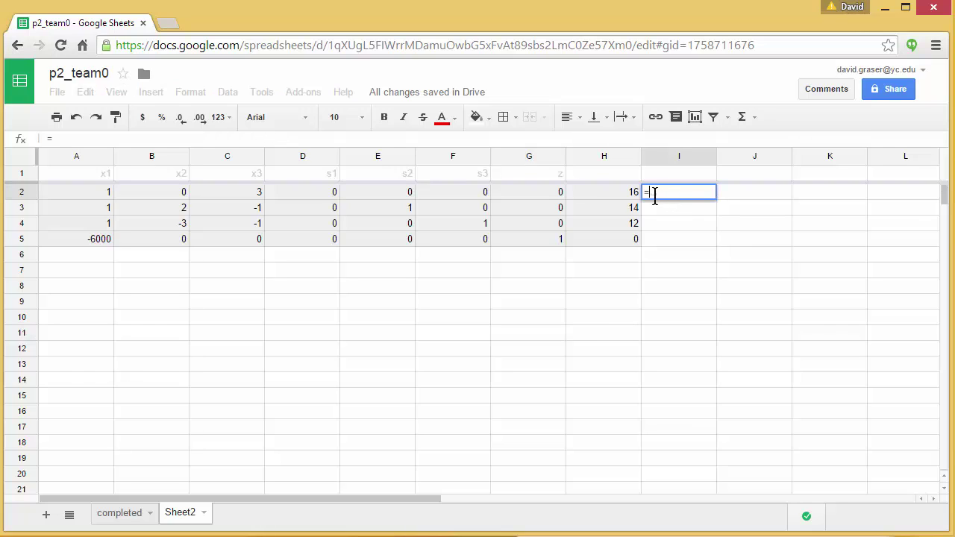
click(625, 192)
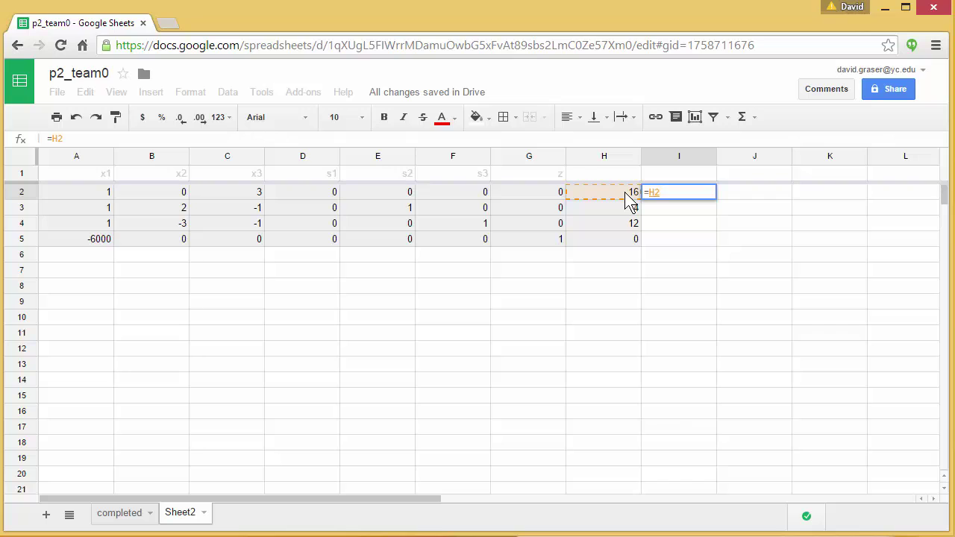
text(/)
click(100, 192)
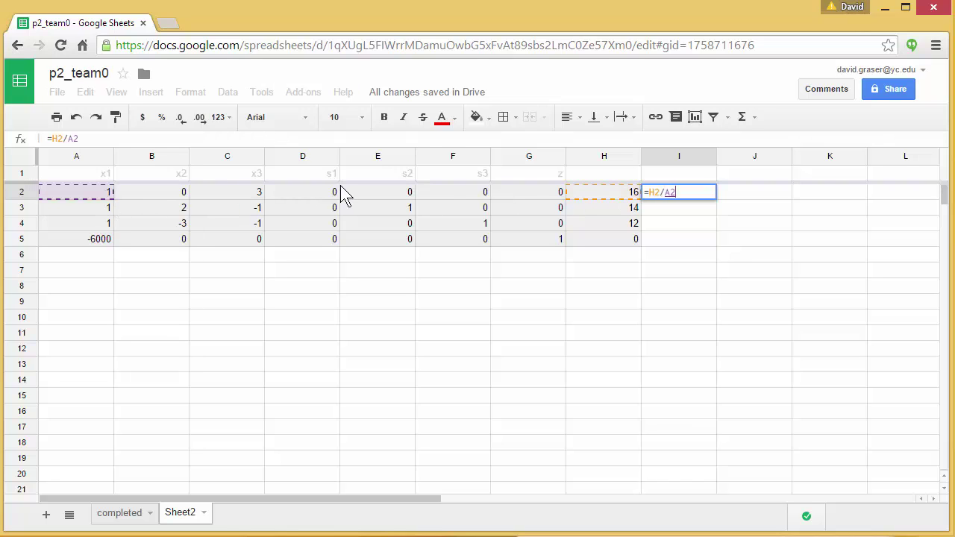
key(Return)
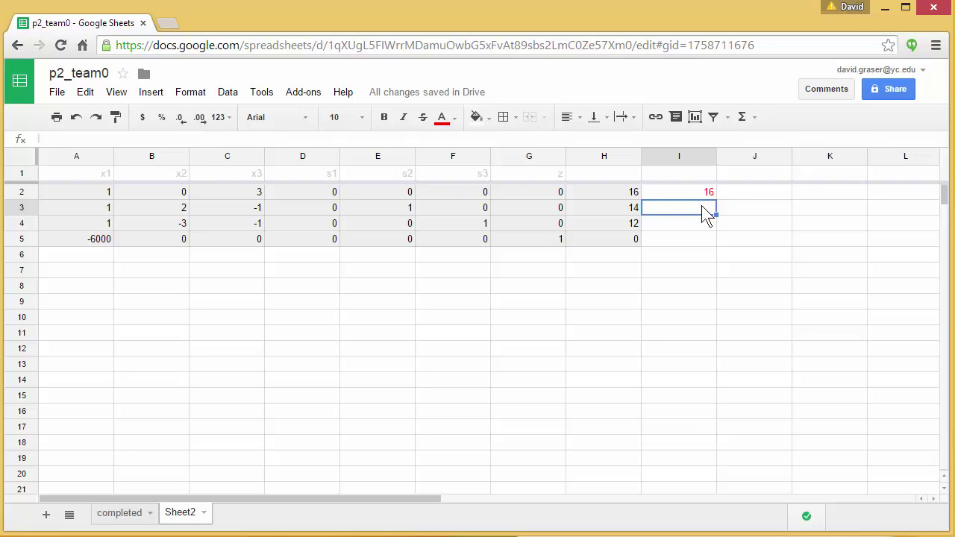
text(=)
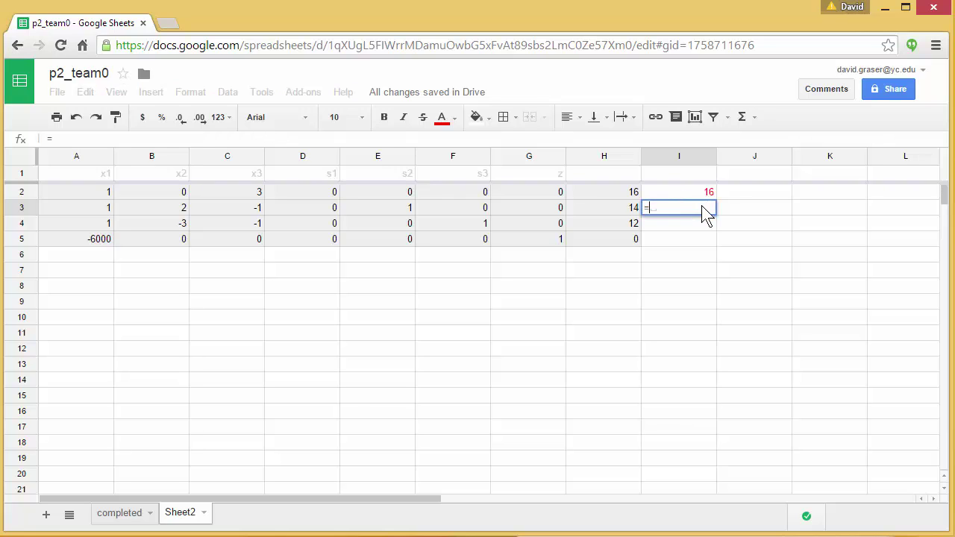
click(630, 206)
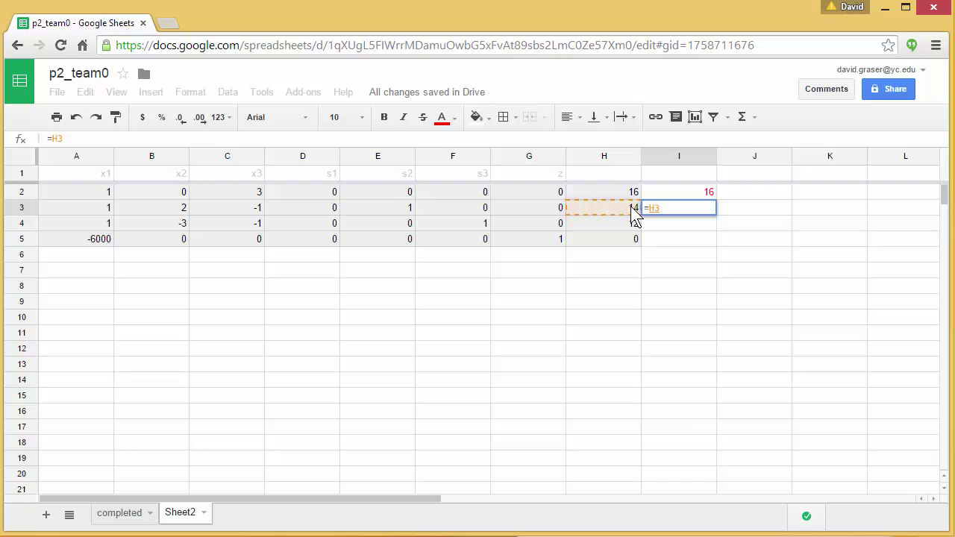
text(/)
click(101, 207)
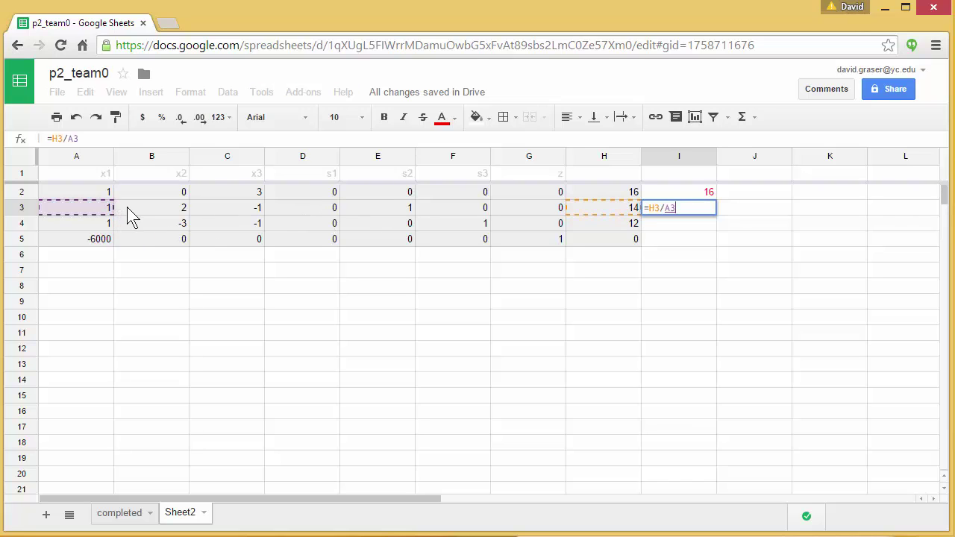
key(Return)
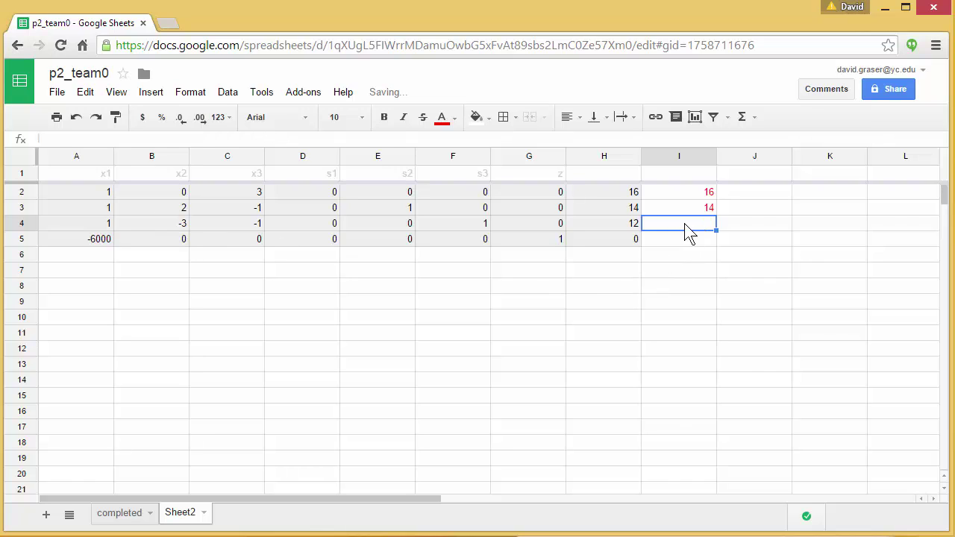
Enter =H4/A4 in I4, giving the smallest ratio 12
text(=)
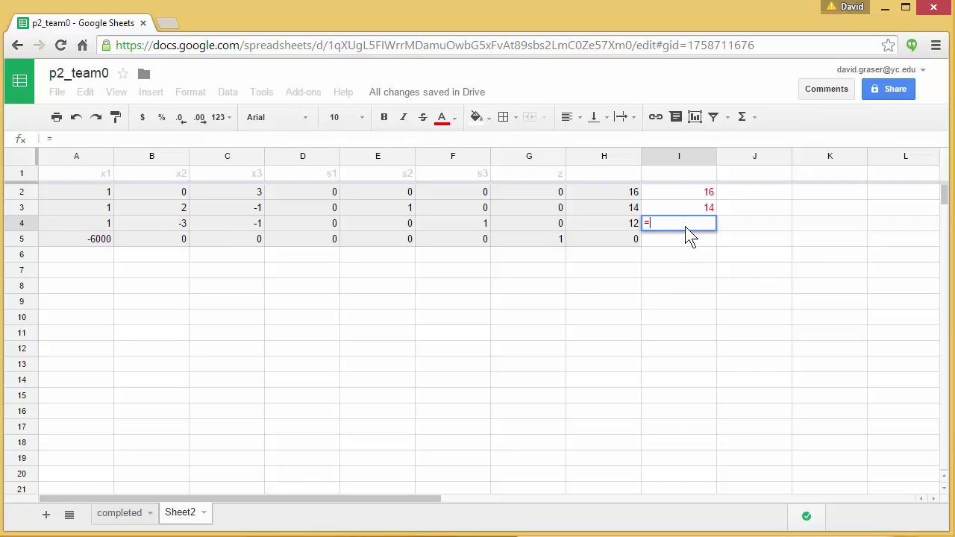
click(631, 228)
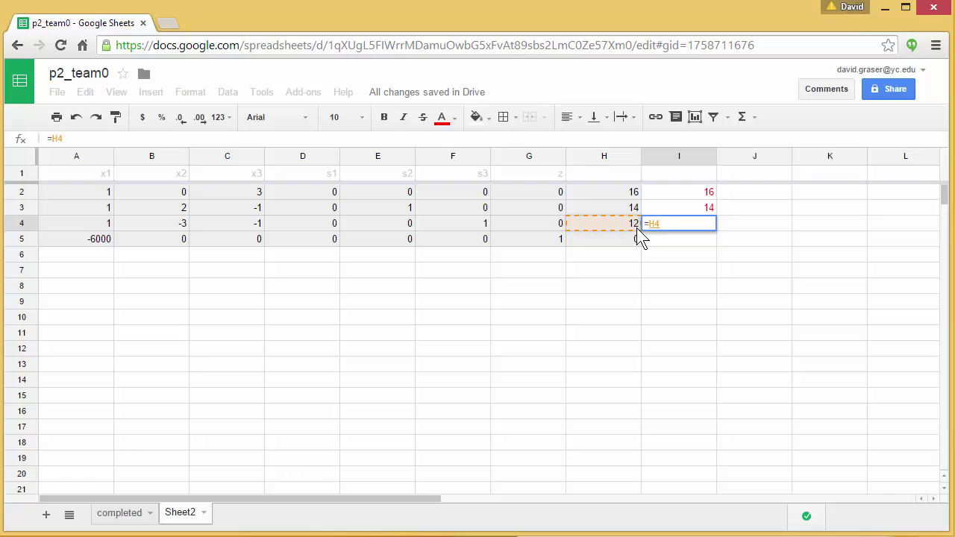
text(/)
click(102, 223)
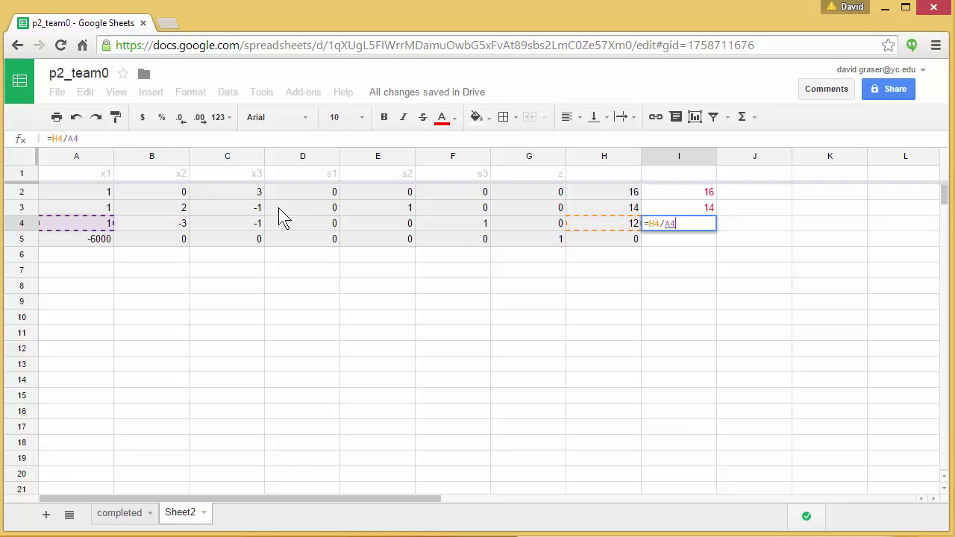
key(Return)
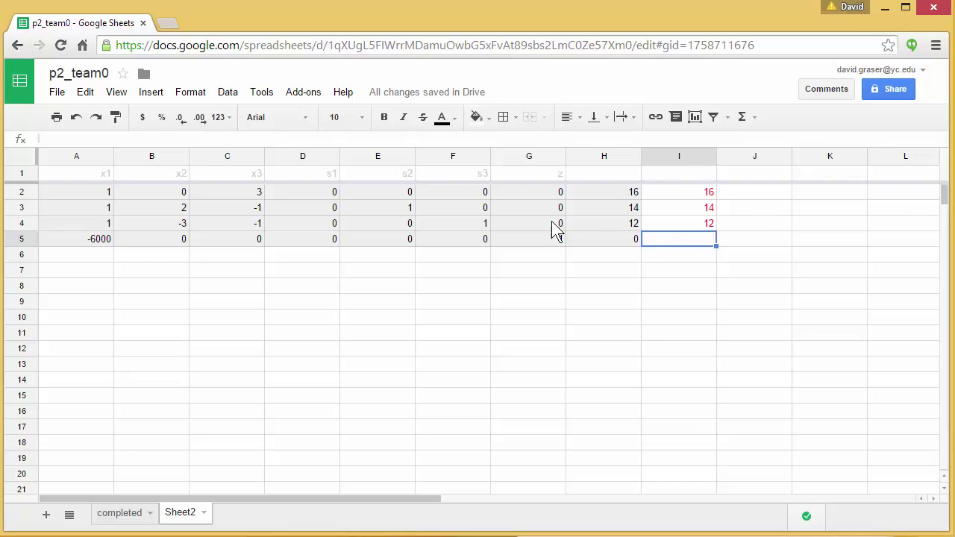
Make the pivot entry 1 in A4 red text
click(97, 224)
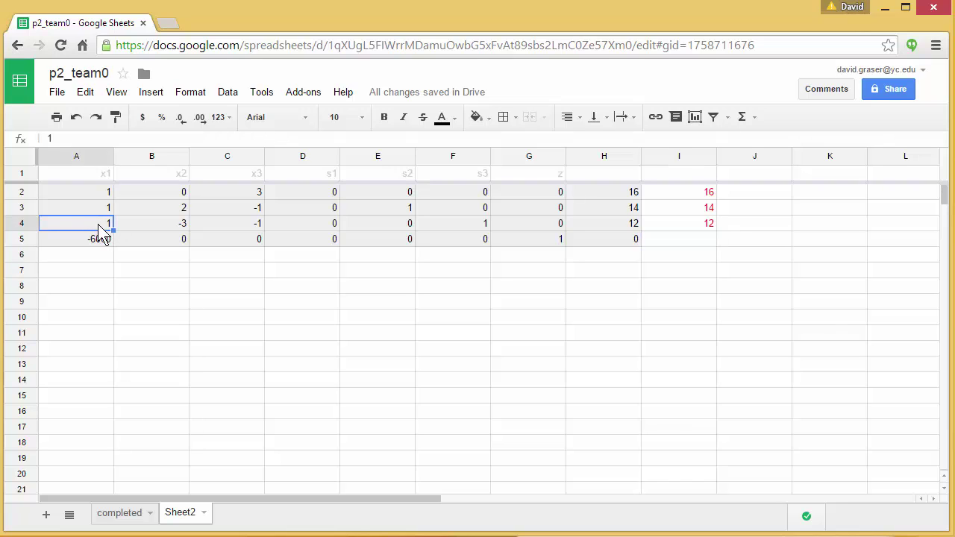
click(457, 117)
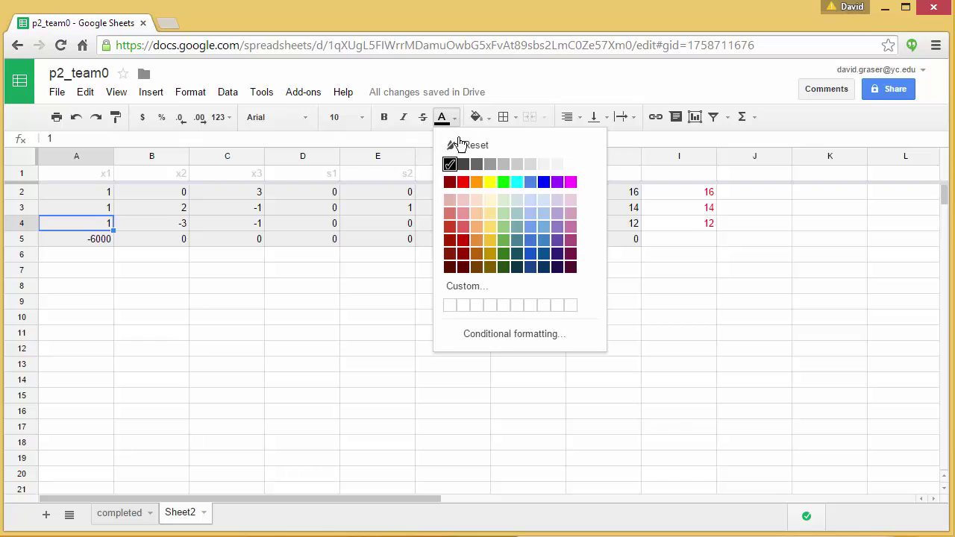
click(463, 183)
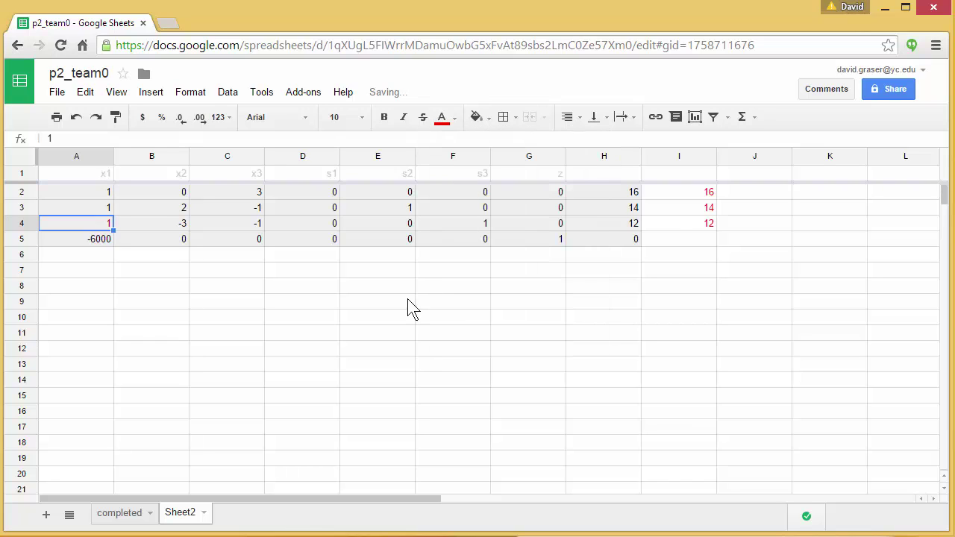
click(64, 306)
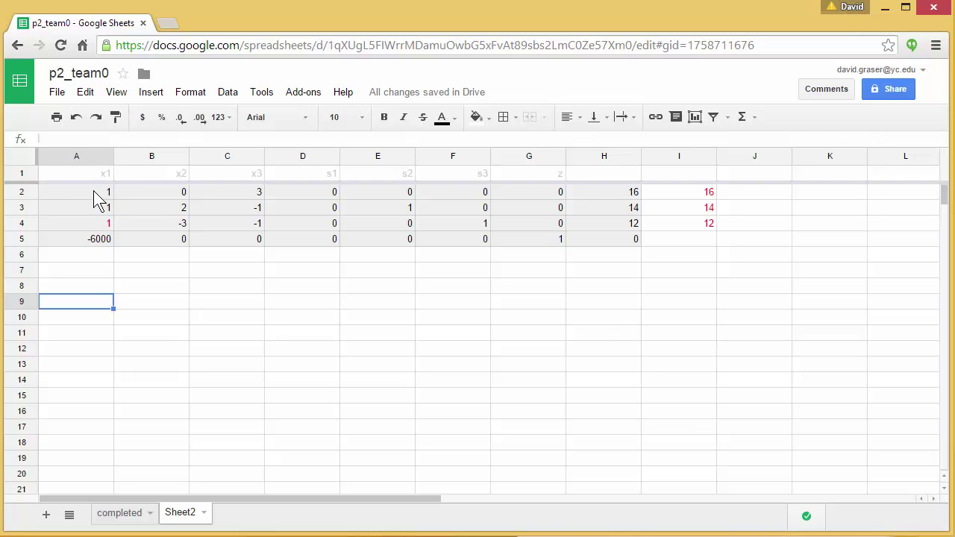
Write notes -1R3+R1 > R1, -1R3+R2 > R2 and 6000R3+R4 > R4 in K7, K8 and K10
click(811, 282)
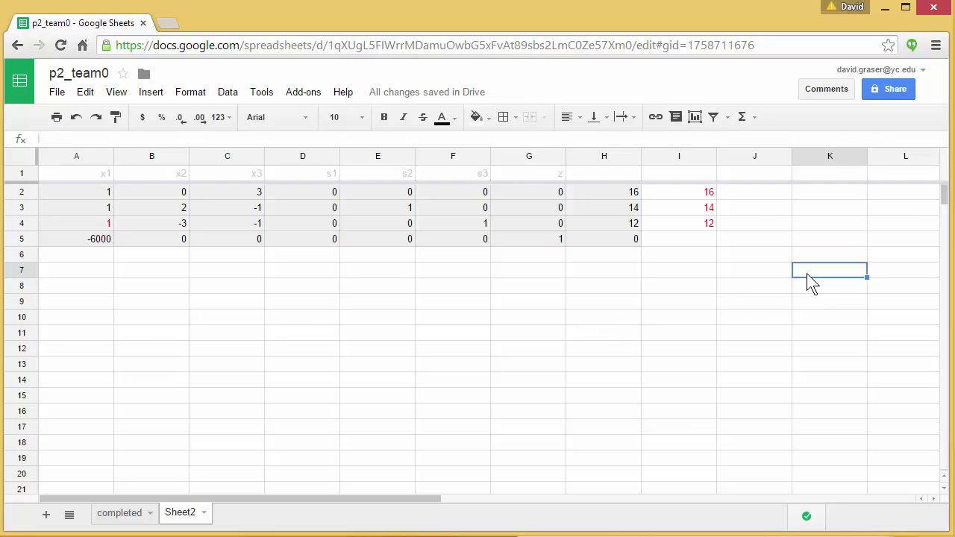
text(-1R3+R1 > R1)
click(841, 269)
key(Return)
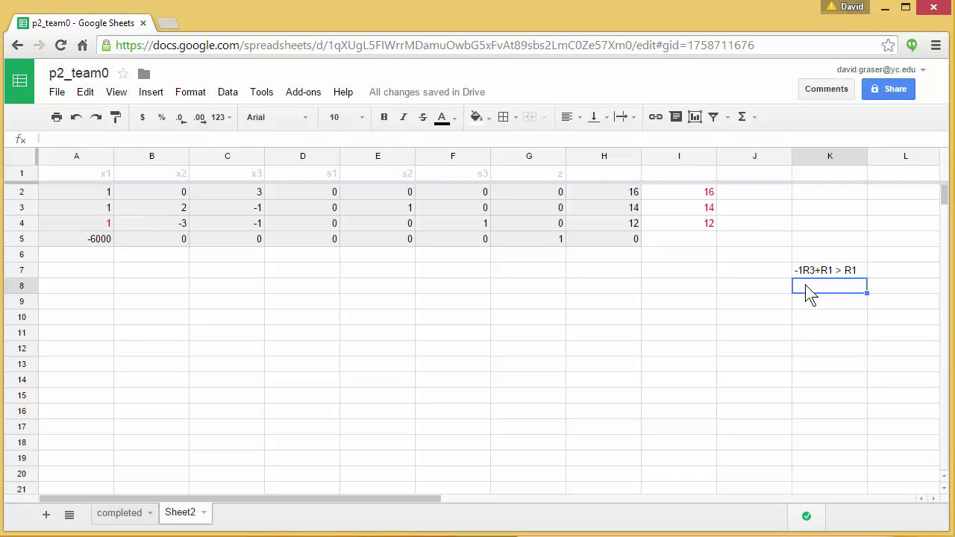
text(-1R)
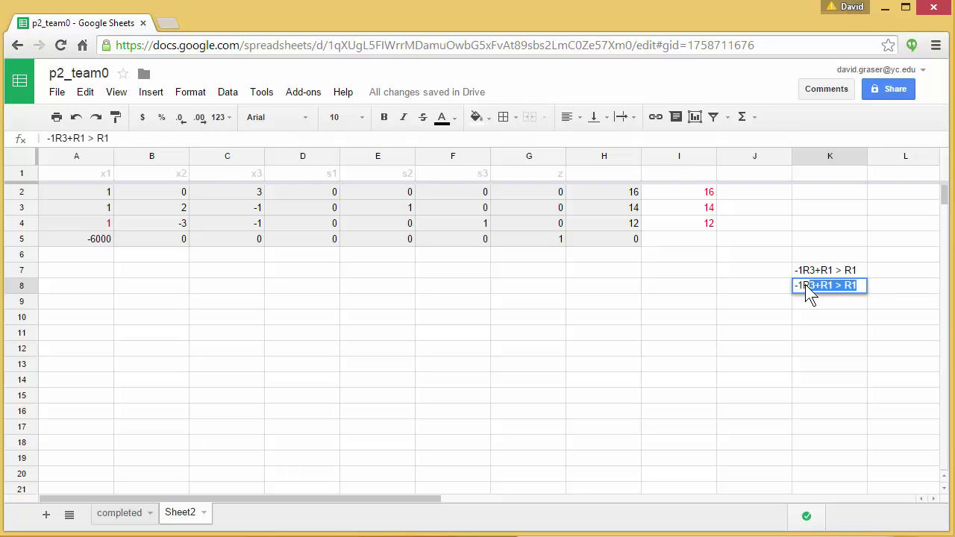
text(3+R2 > R2)
click(813, 316)
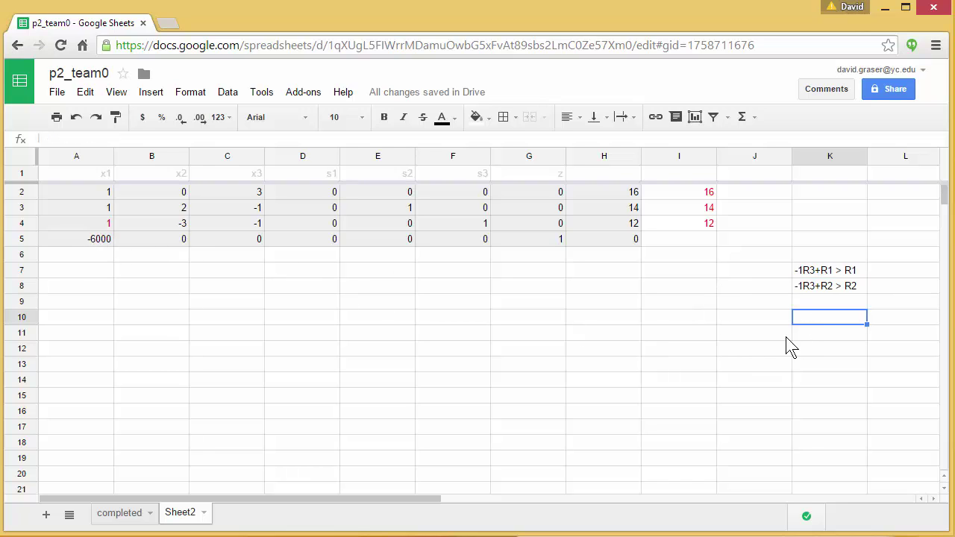
text(6000R3+R4)
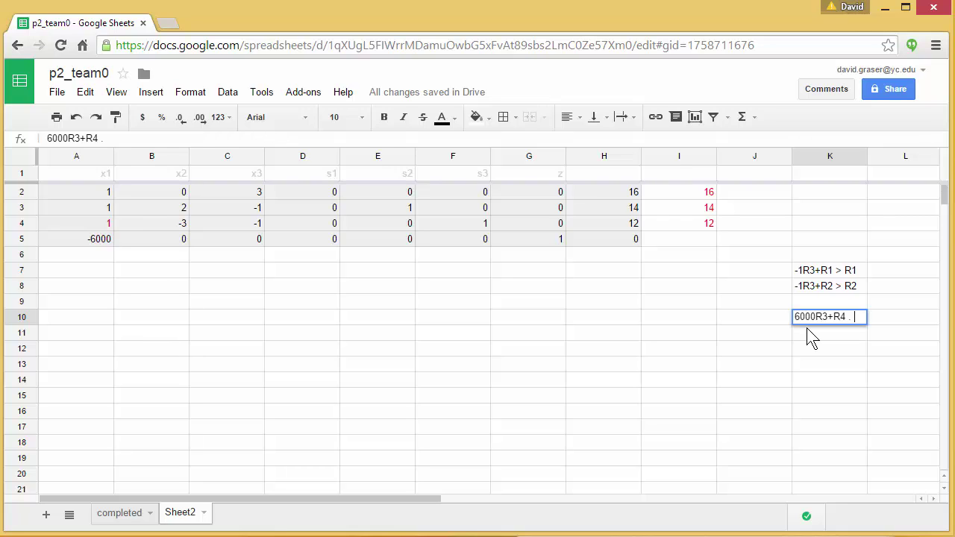
text( . R4)
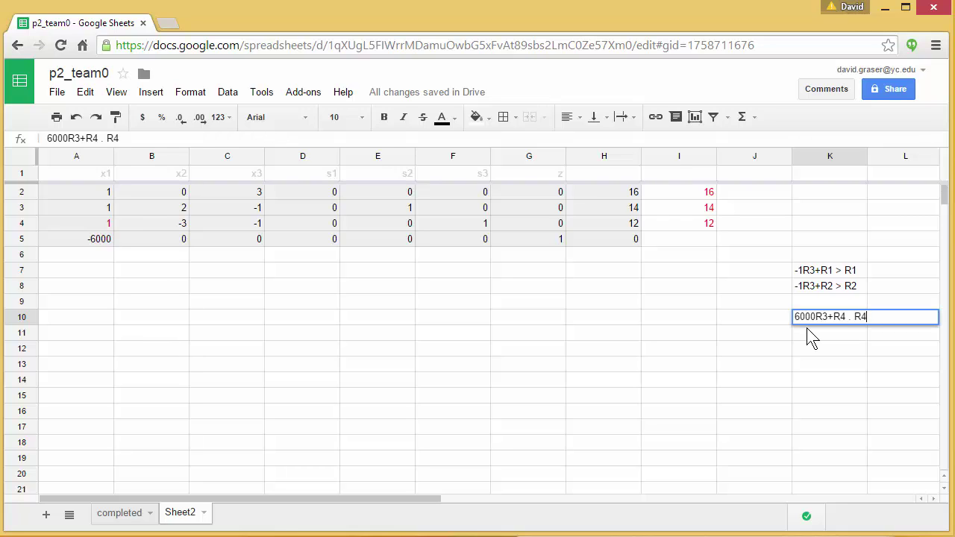
click(852, 316)
key(BackSpace)
key(BackSpace)
text(>)
Copy pivot row A4:H4 and paste it as values only into A9:H9
click(57, 228)
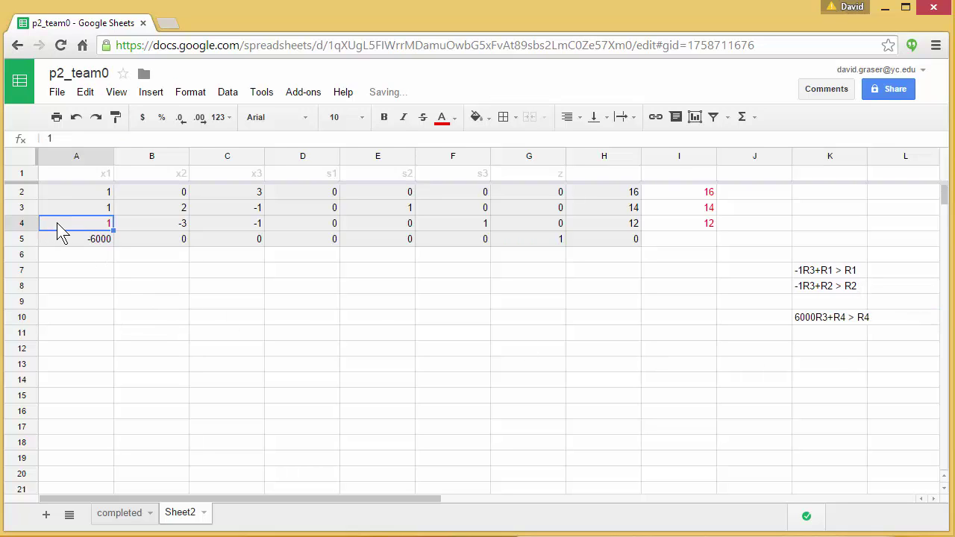
drag(58, 224, 587, 223)
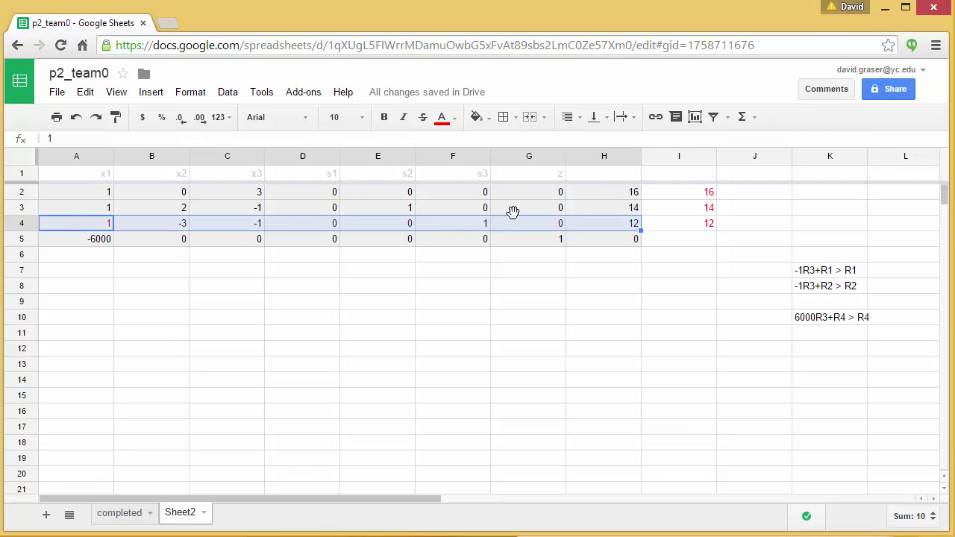
click(85, 92)
click(102, 188)
click(88, 304)
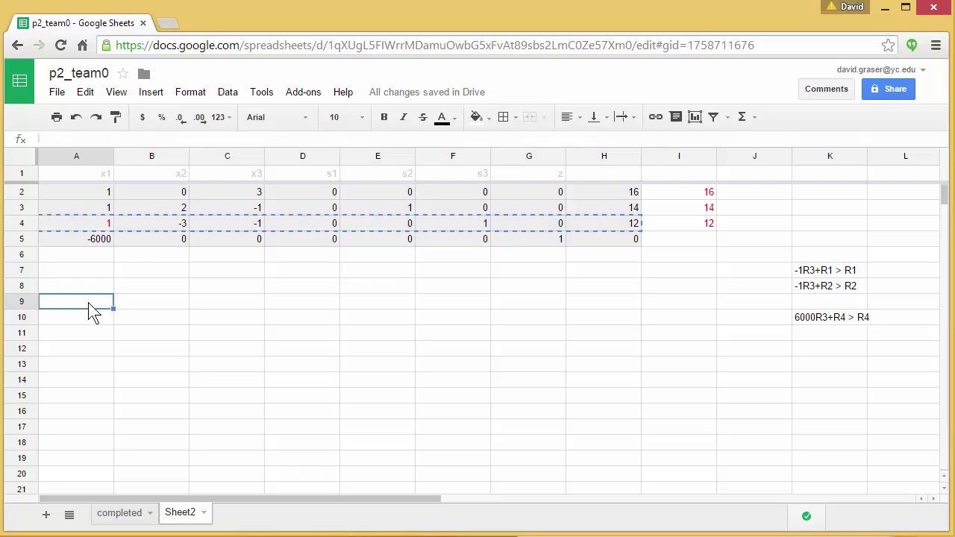
drag(89, 306, 584, 307)
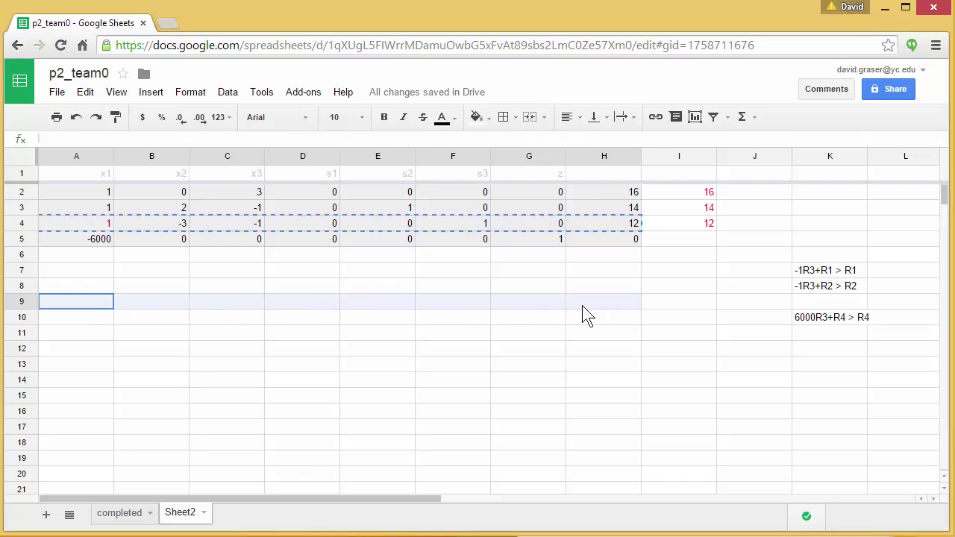
click(85, 94)
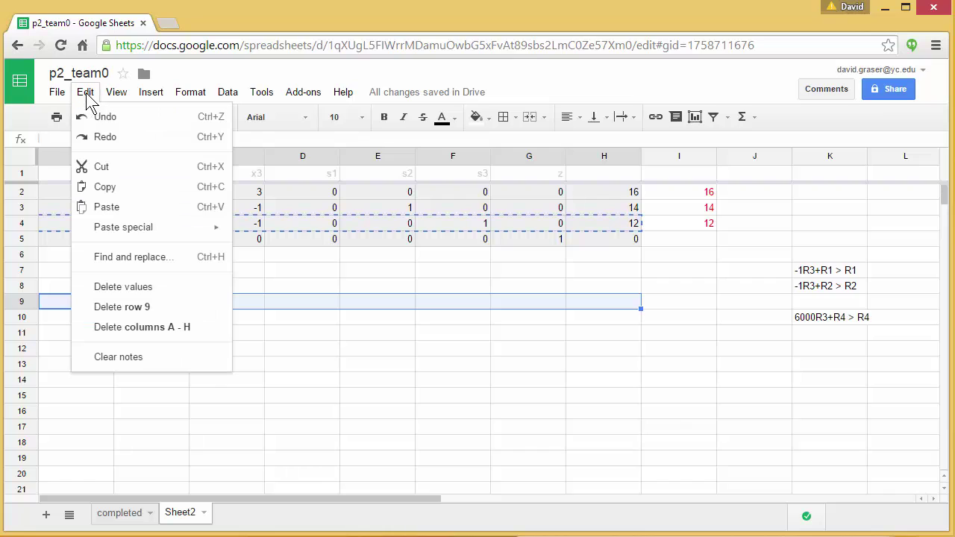
mouse_move(113, 235)
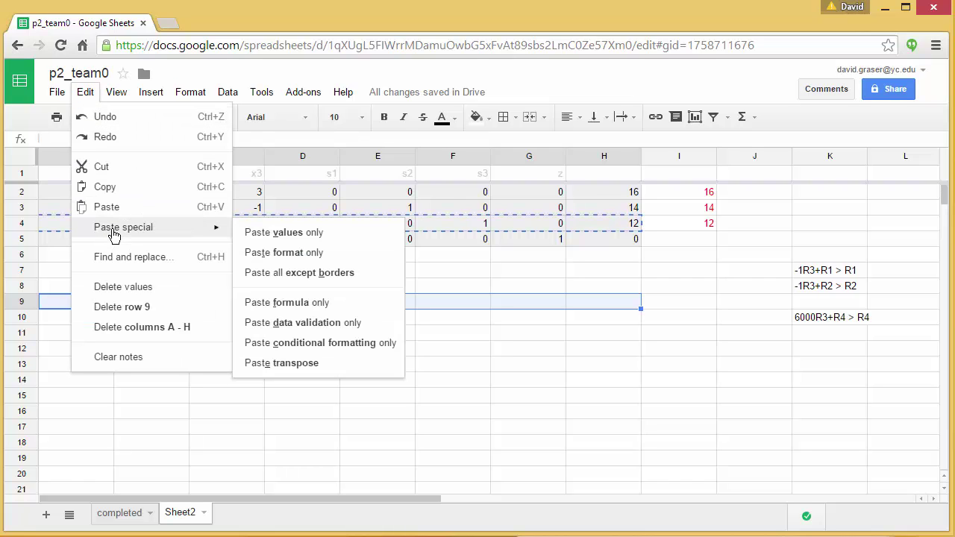
click(282, 234)
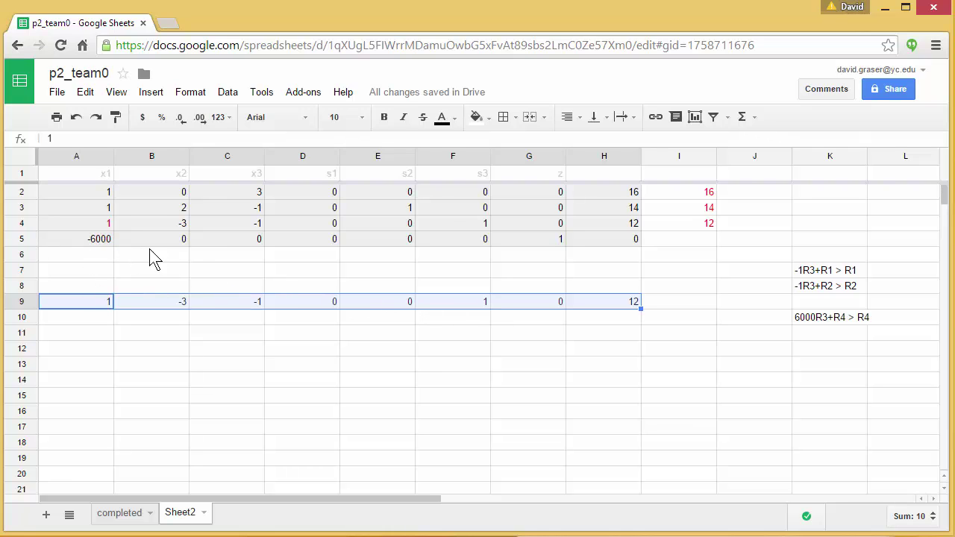
Fill row 7 with =-1*A4+A2 across to H7, giving 0, 3, 4, 0, 0, -1, 0, 4
click(85, 271)
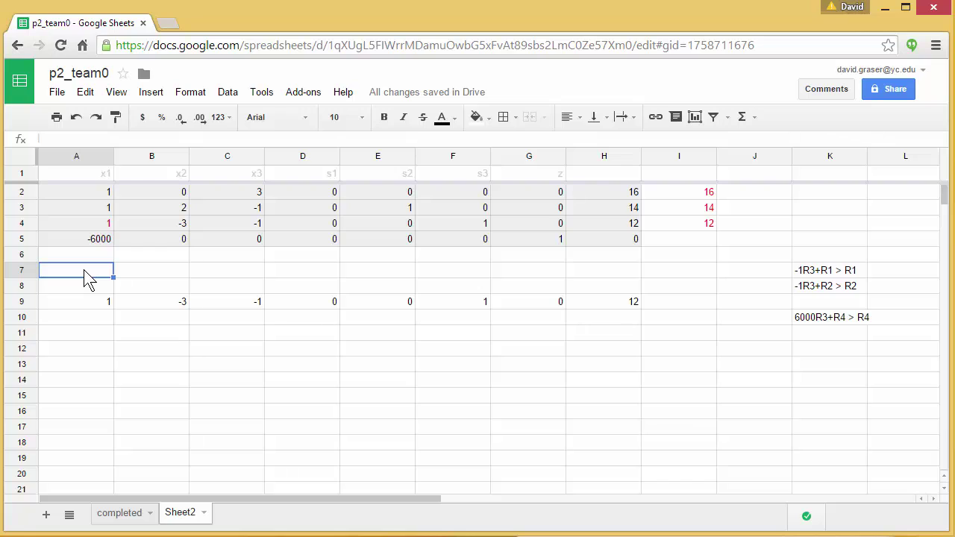
text(=)
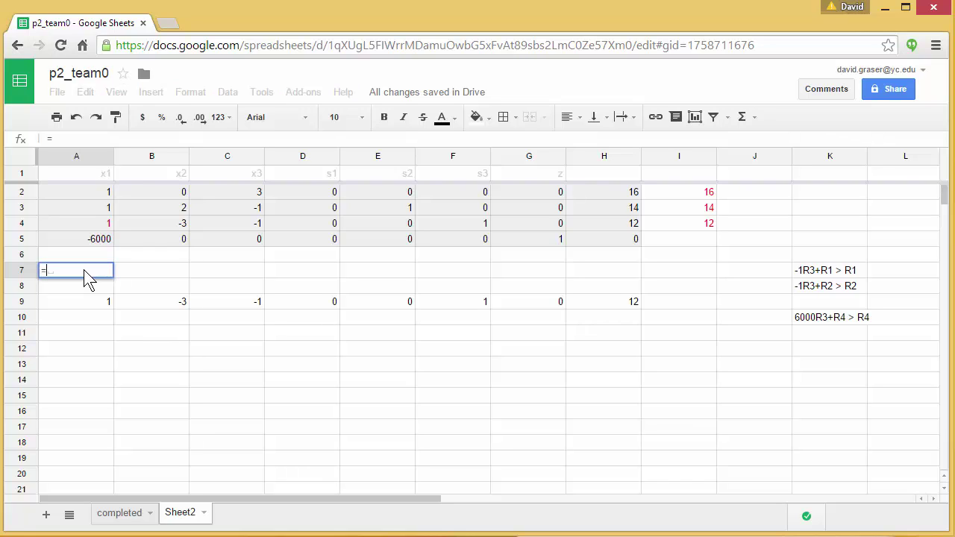
text(-1*)
click(86, 221)
text(+)
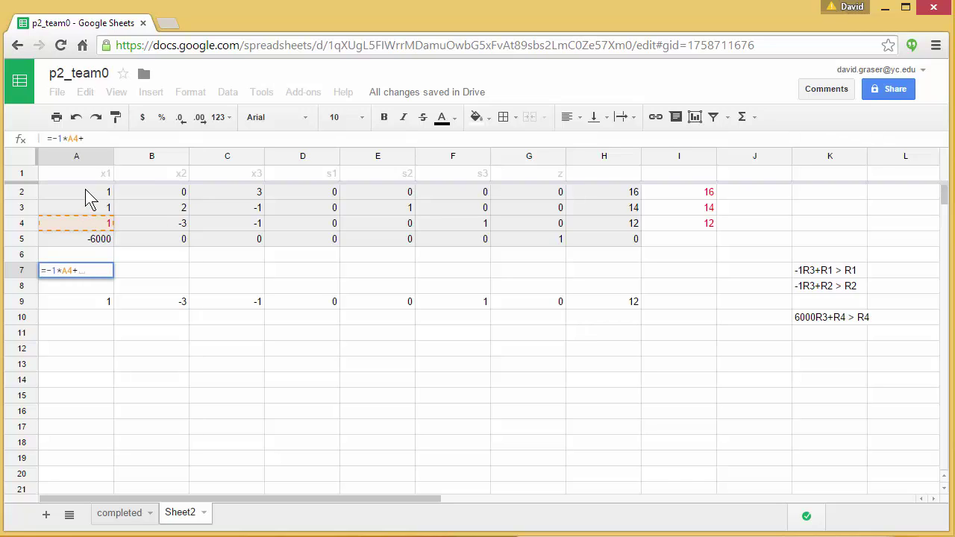
click(85, 192)
key(Return)
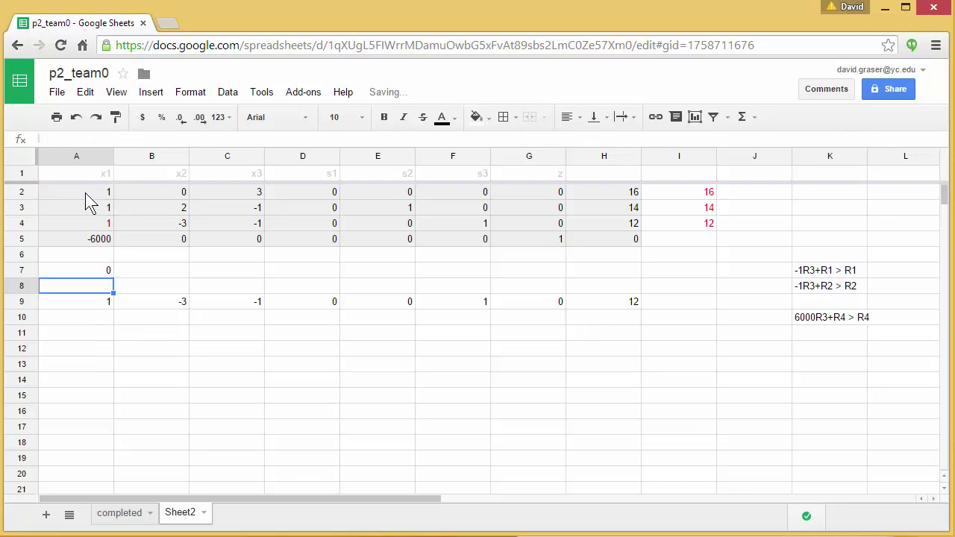
click(103, 272)
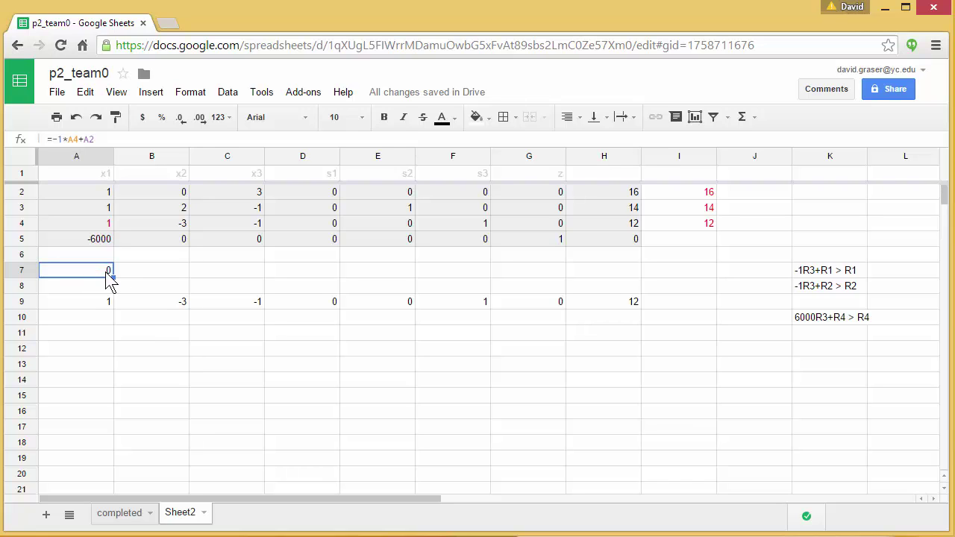
drag(111, 276, 595, 280)
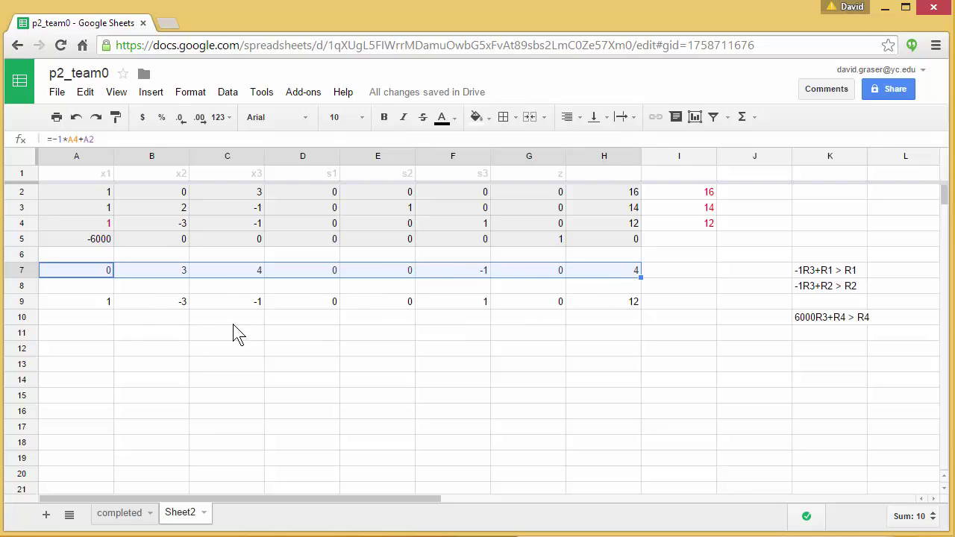
Fill row 8 with =-1*A4+A3 across to H8, giving 0, 5, 0, 0, 1, -1, 0, 2
click(84, 291)
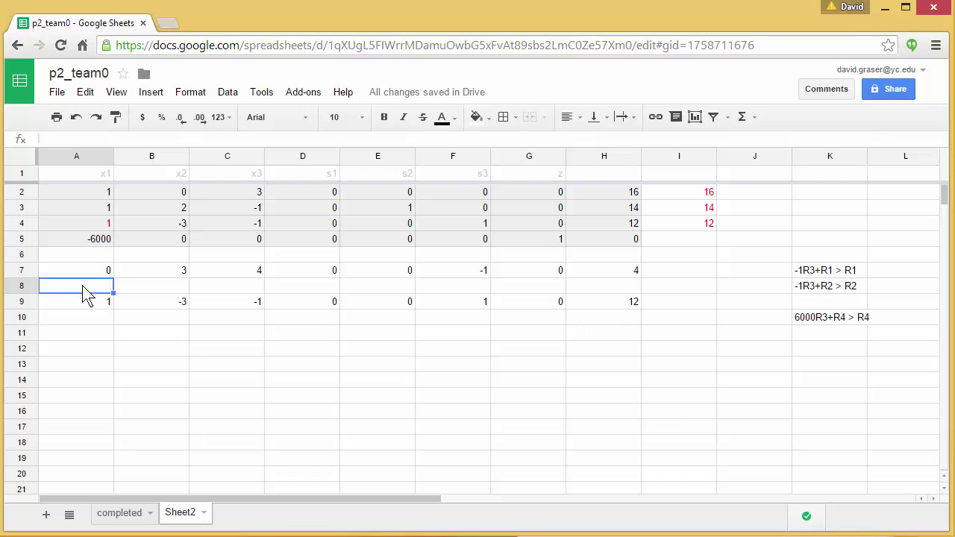
text(=-1*)
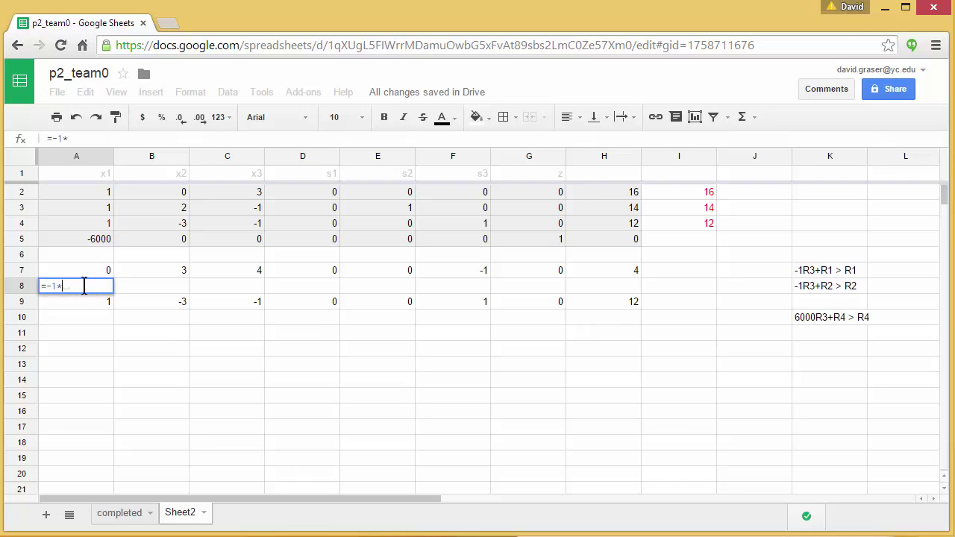
click(90, 220)
text(+)
click(97, 211)
key(Return)
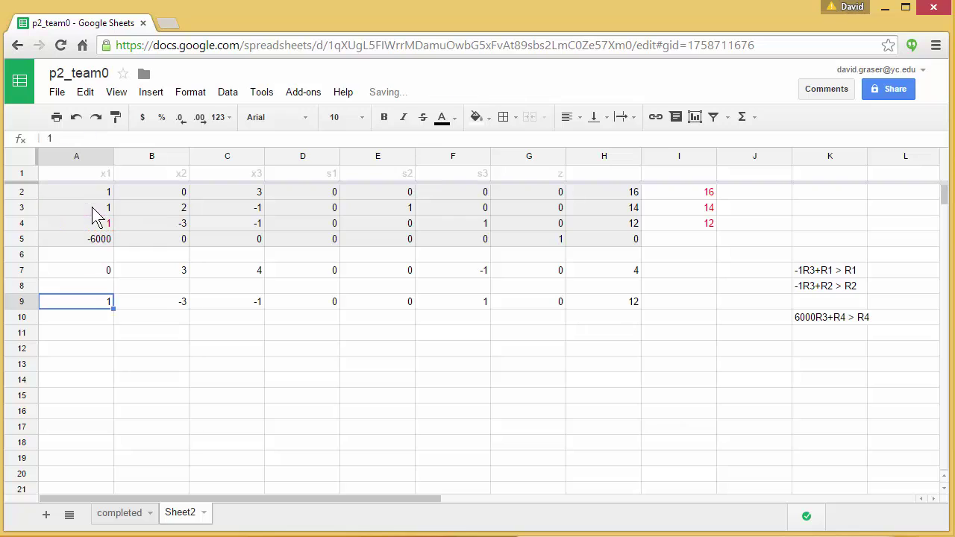
click(103, 288)
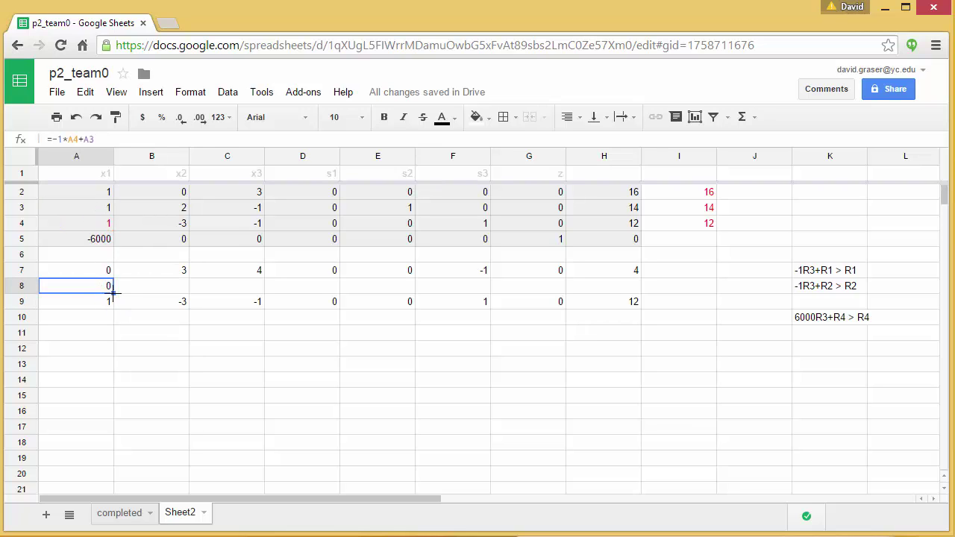
drag(110, 294, 594, 294)
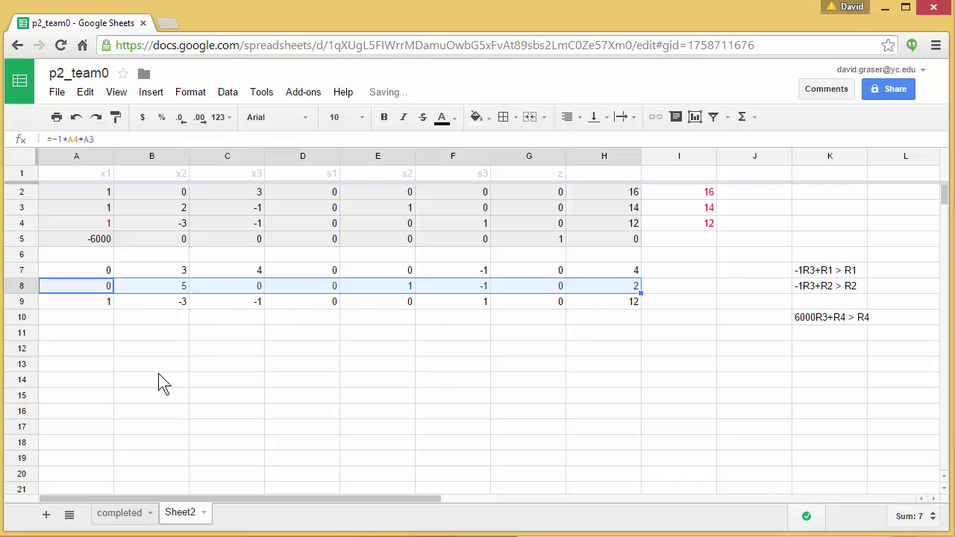
Fill row 10 with =6000*A4+A5 to H10, giving 0, -18000, -6000, 0, 0, 6000, 1, 72000
click(88, 321)
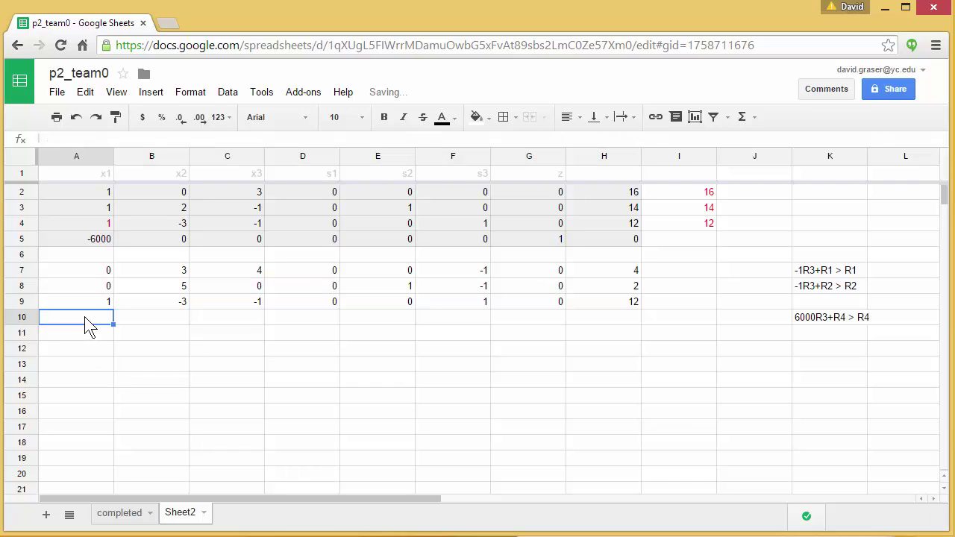
text(=)
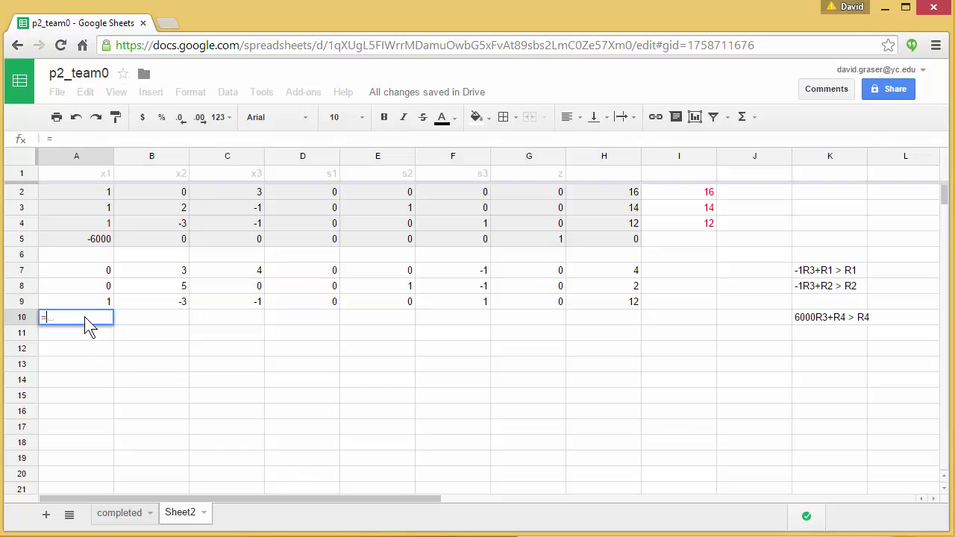
text(6000)
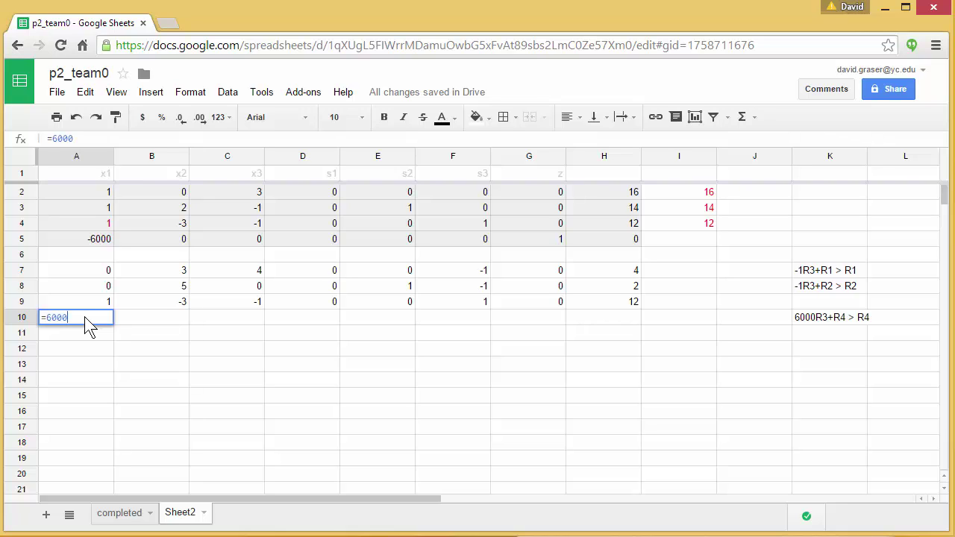
text(*)
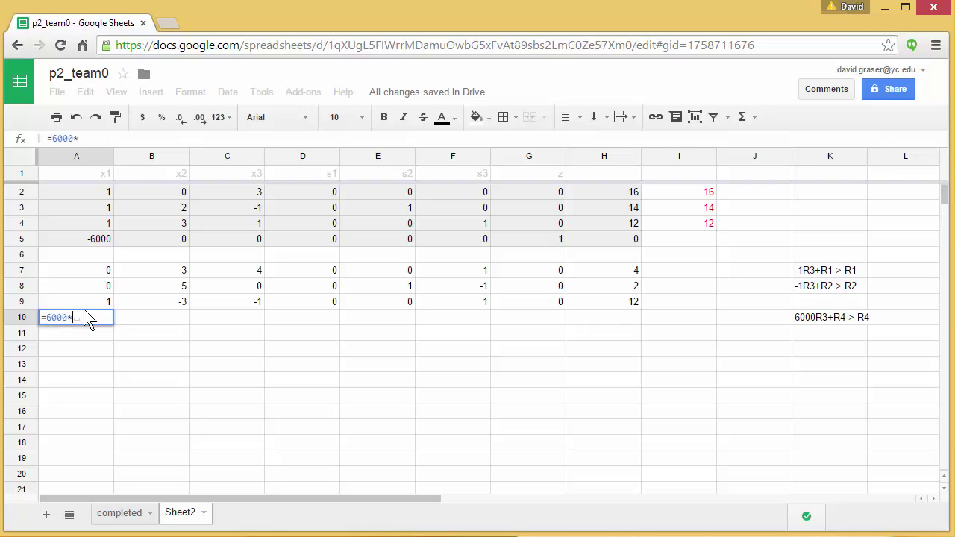
click(91, 224)
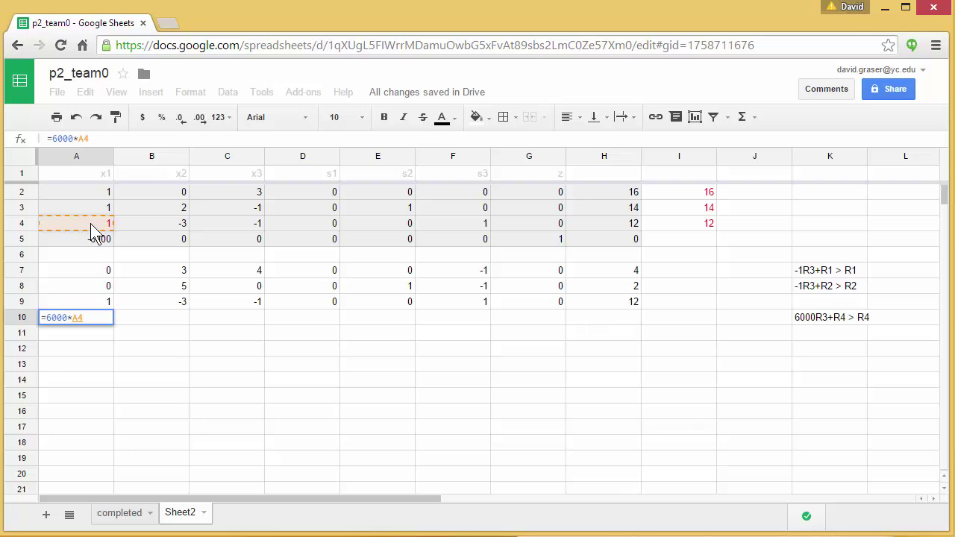
text(+)
click(91, 239)
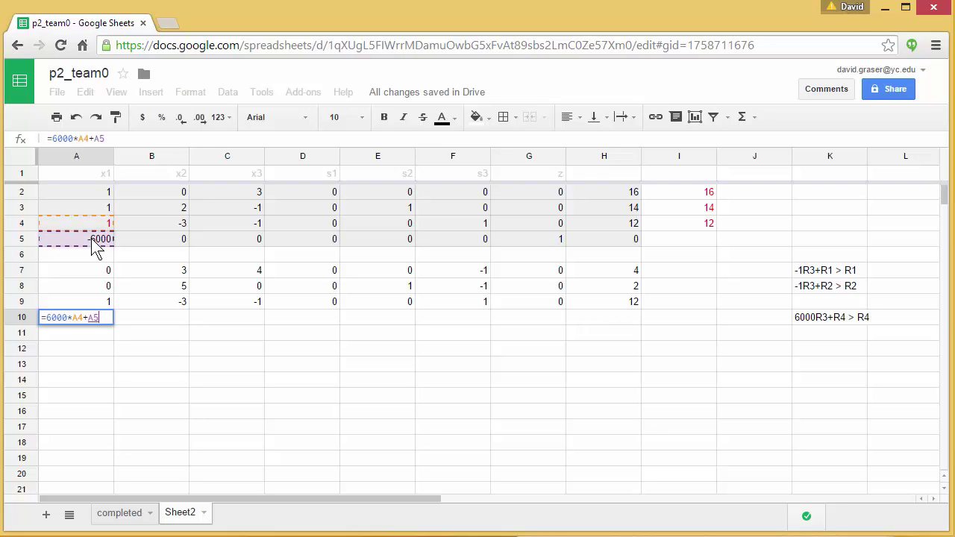
key(Return)
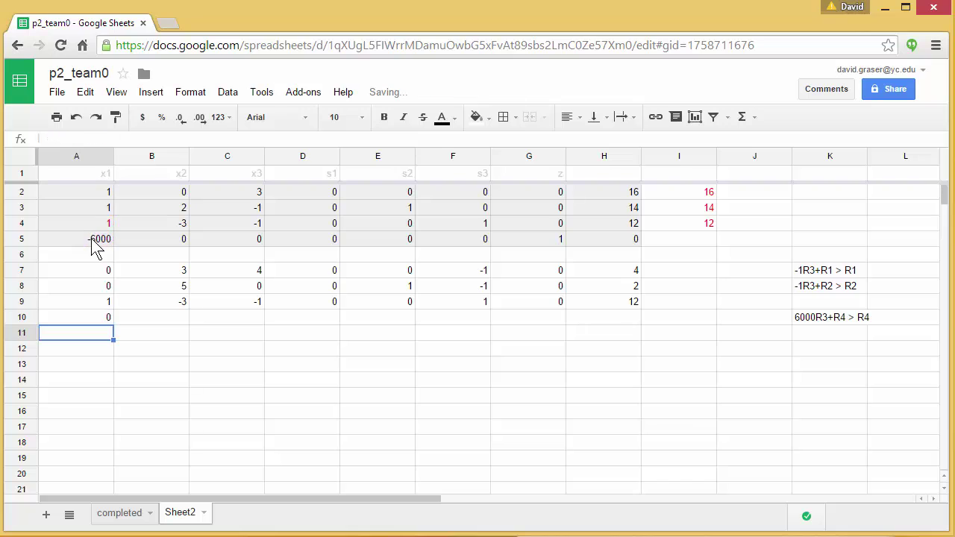
click(97, 321)
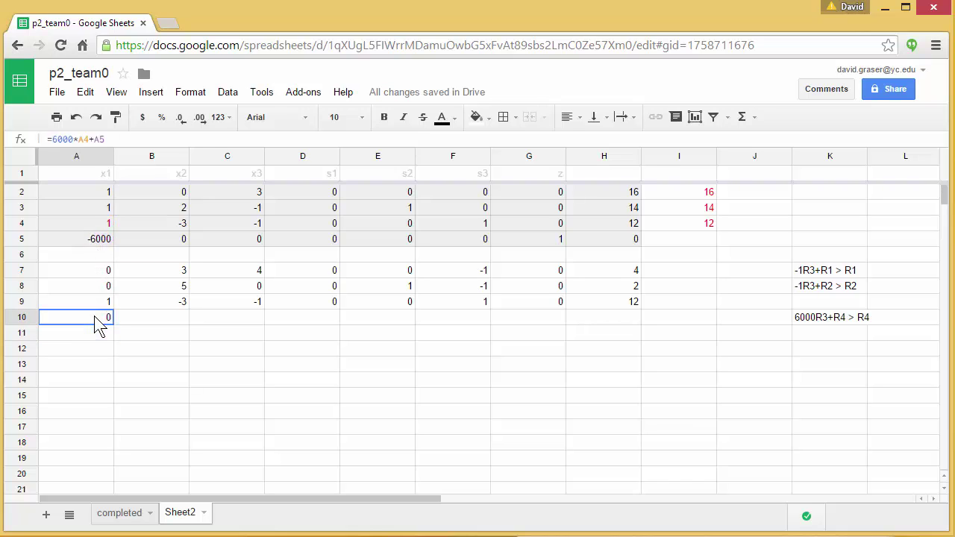
drag(114, 324, 601, 322)
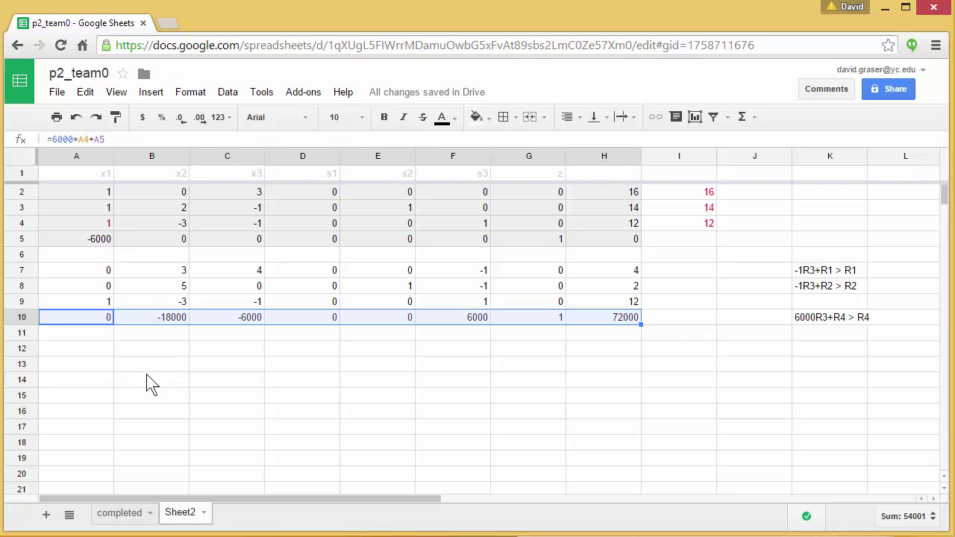
click(85, 273)
Shade the new tableau A7:H10 light grey to match the original tableau
drag(388, 287, 612, 322)
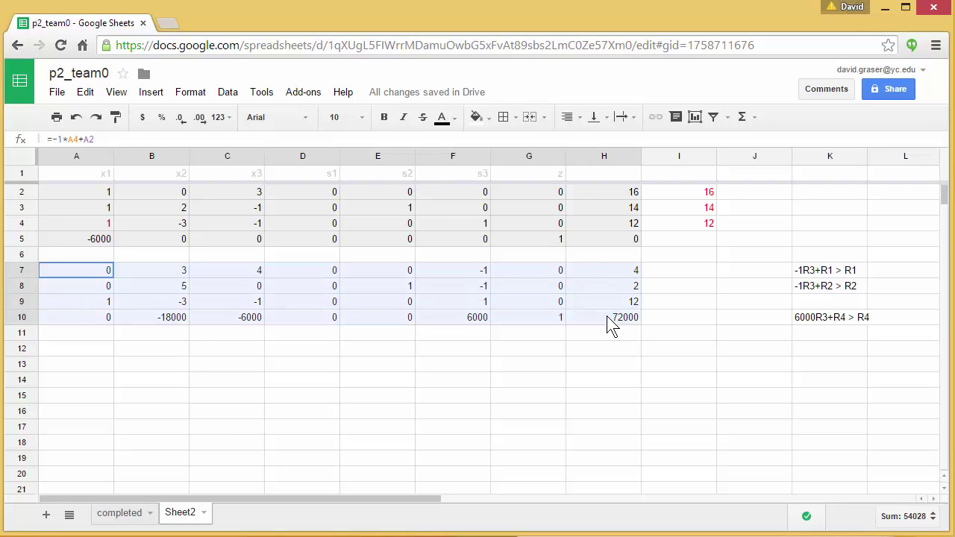
click(488, 118)
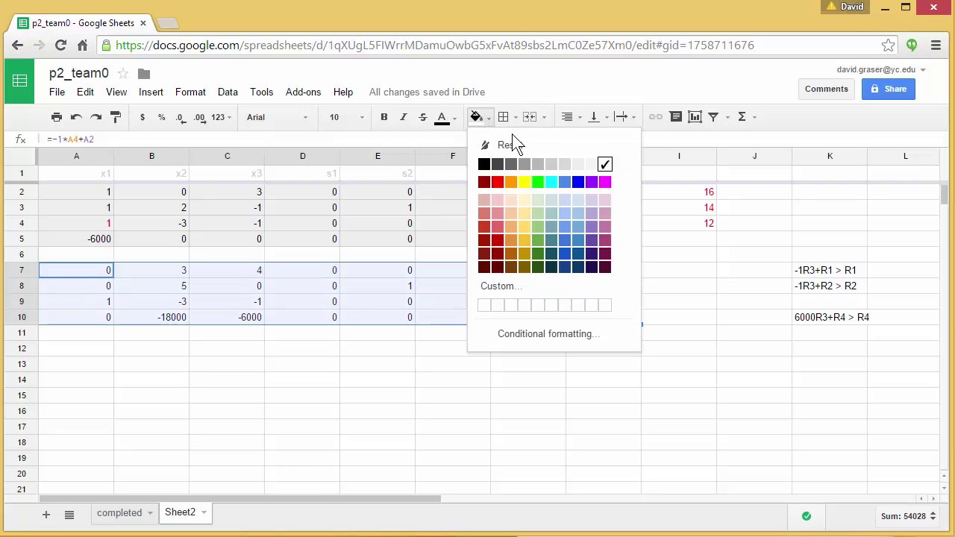
click(579, 166)
click(73, 349)
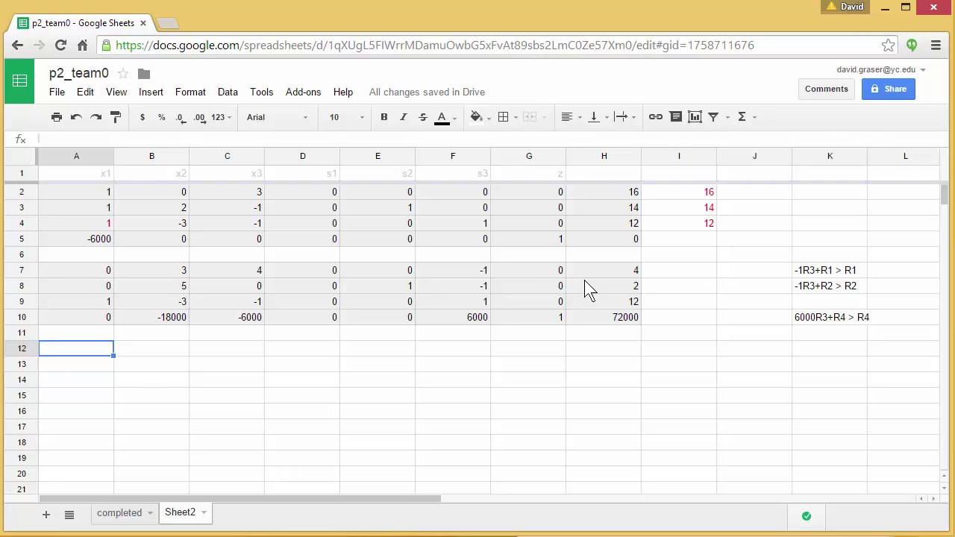
Enter ratio formulas =H7/B7 in I7 and =H8/B8 in I8, giving 1.333333333 and 0.4
click(696, 272)
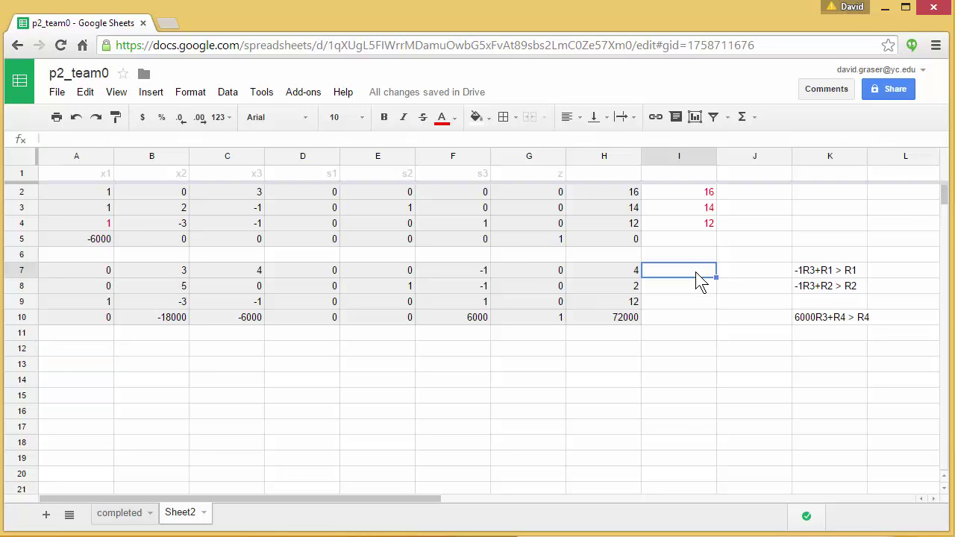
text(=)
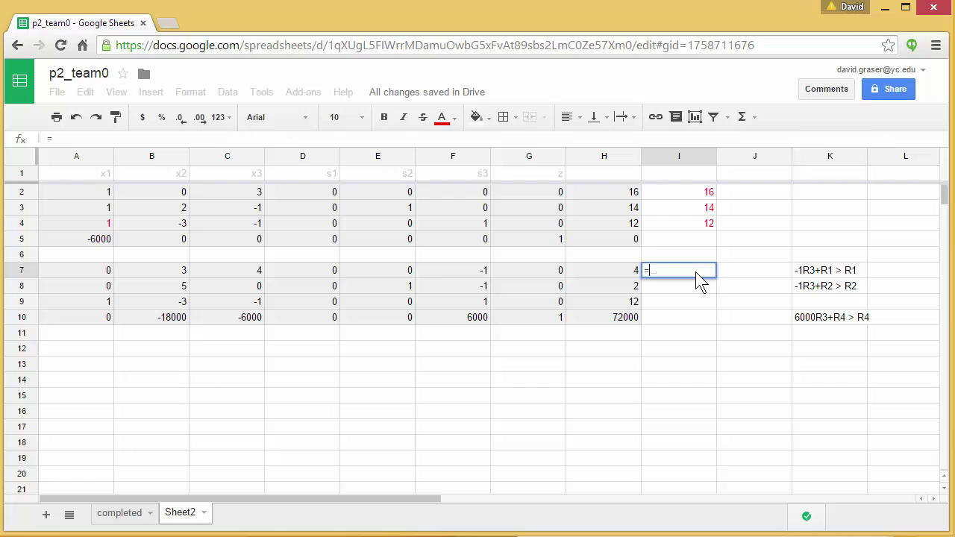
click(632, 270)
text(/)
click(181, 275)
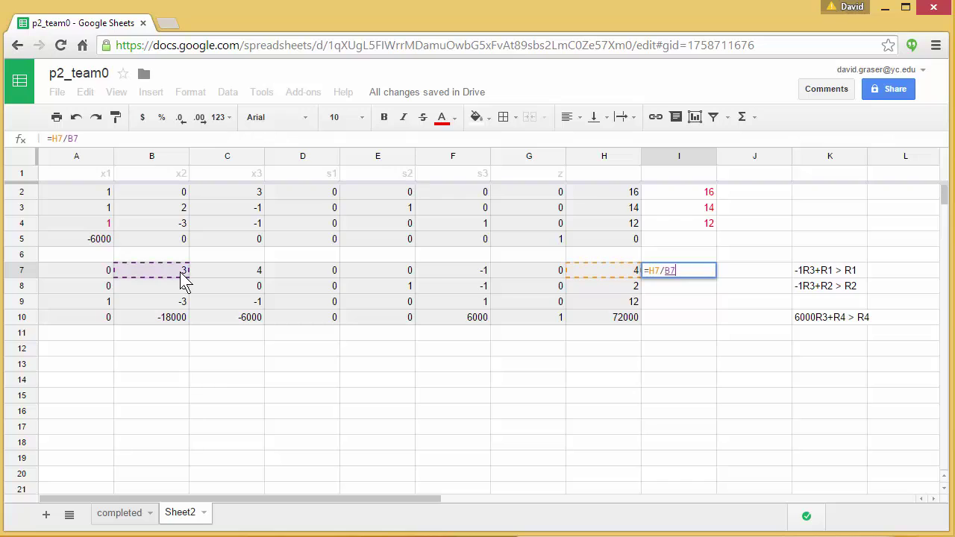
key(Return)
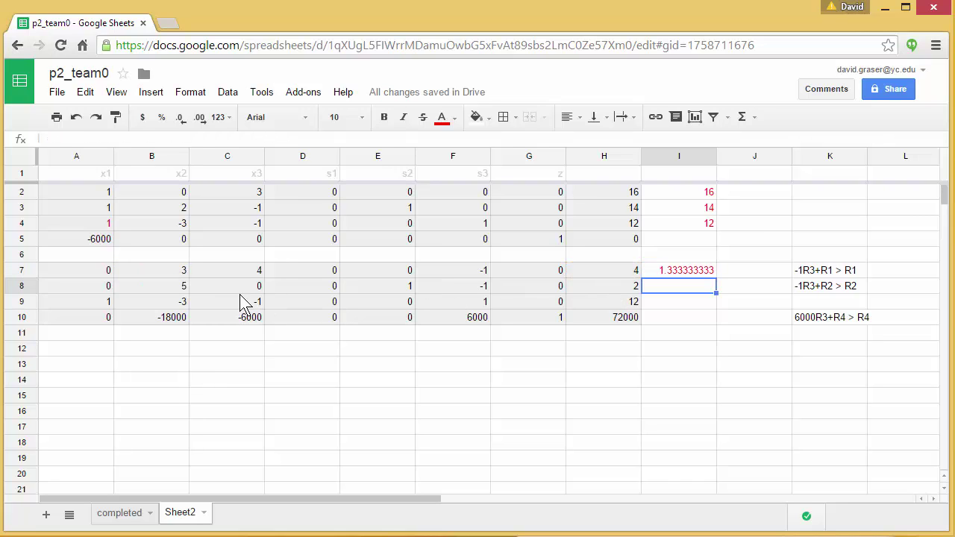
text(=)
click(621, 286)
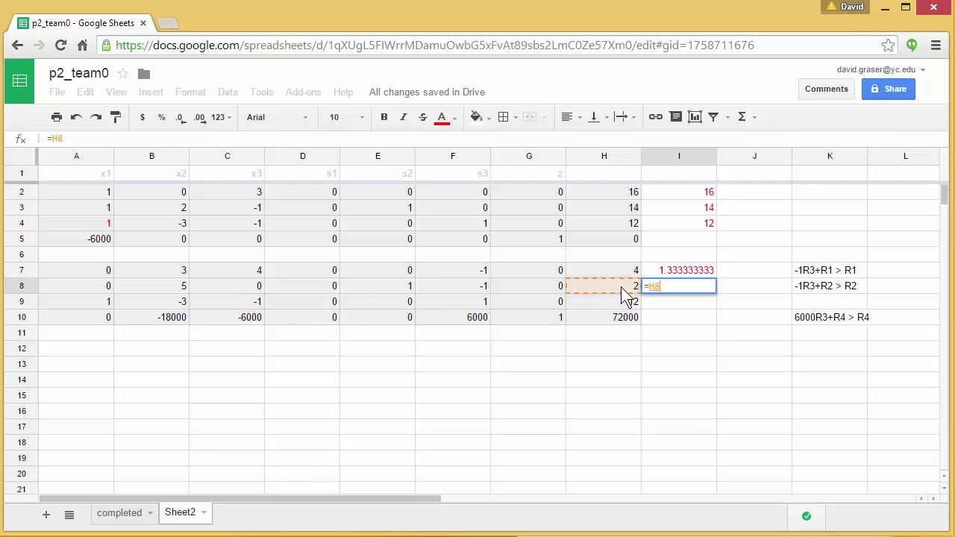
text(/)
click(172, 286)
key(Return)
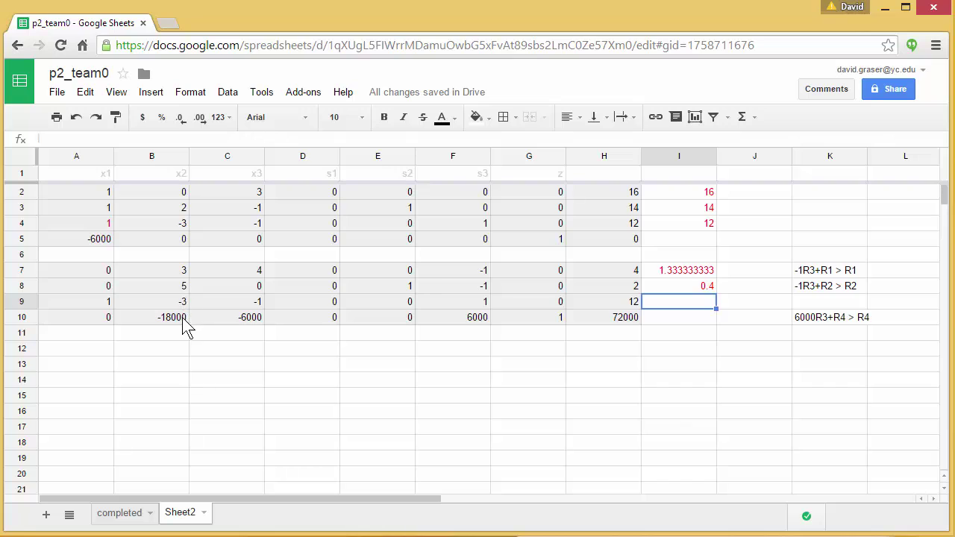
Colour the pivot value 5 in B8 red
click(182, 288)
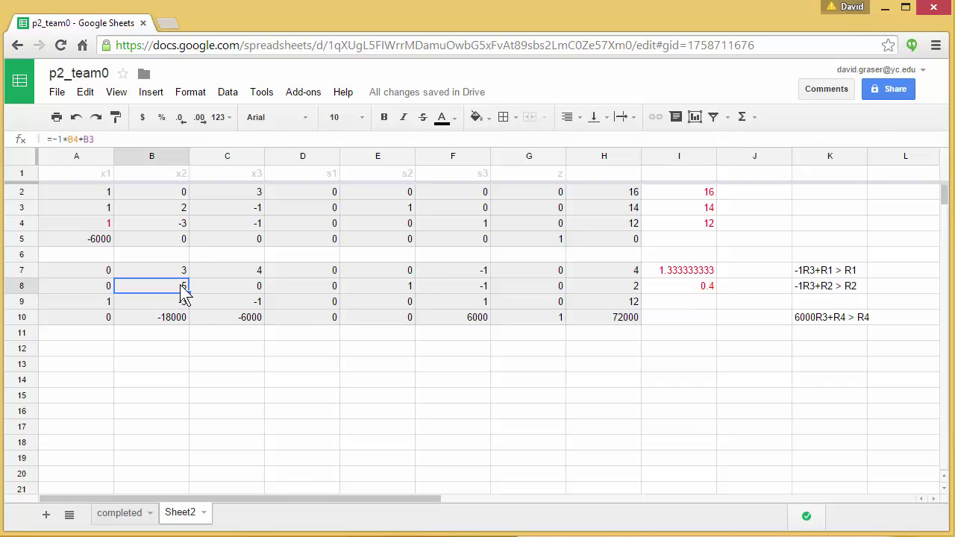
click(455, 125)
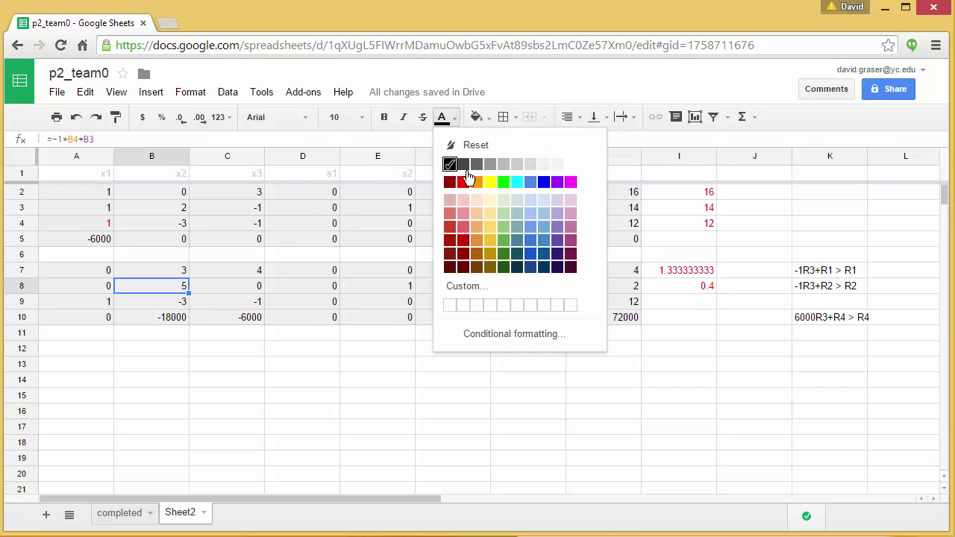
click(462, 179)
Type the row-operation note '1/5R2 > R2' in K13
click(377, 385)
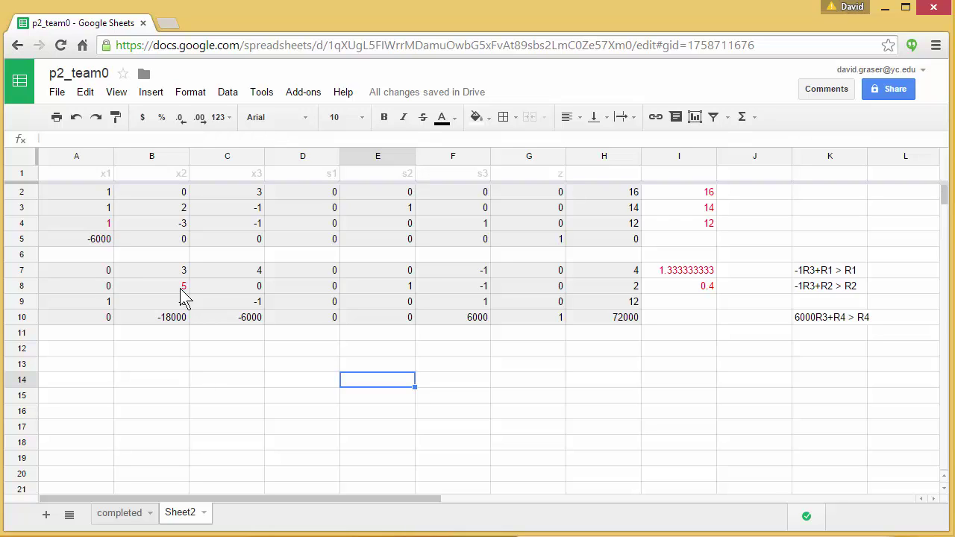
click(817, 371)
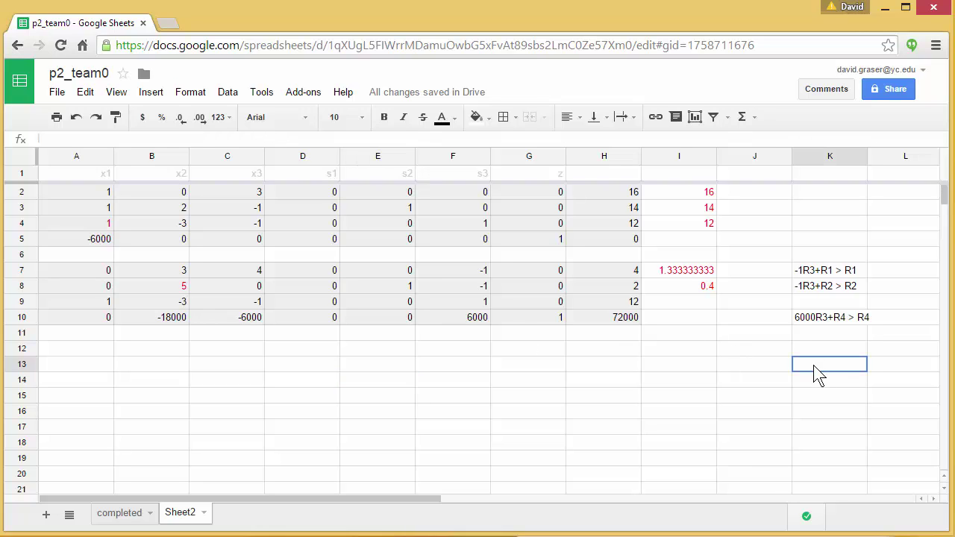
text(1/5R2 > R2)
Commit the K13 note and paste row 7's values (0, 3, 4, 0, 0, -1, 0, 4) into A12:H12
click(798, 397)
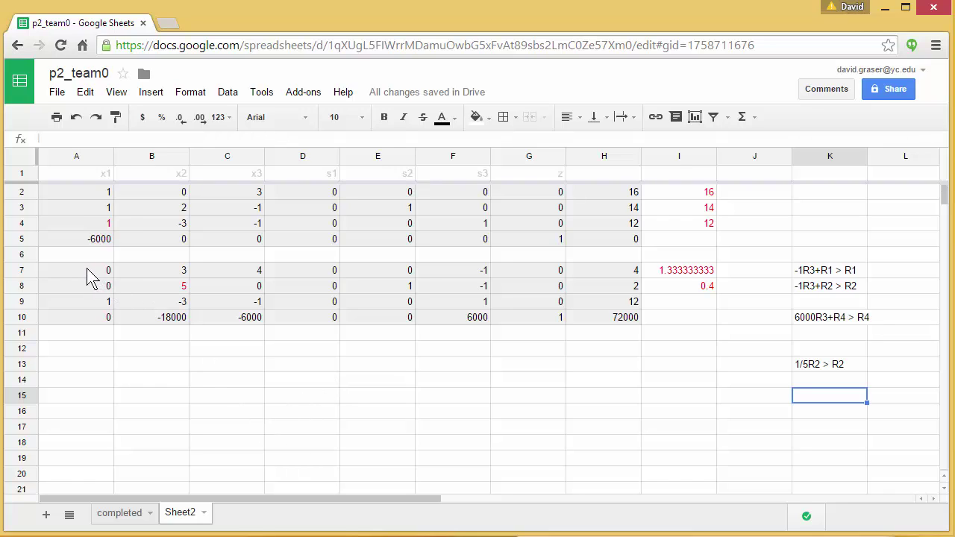
drag(86, 271, 589, 270)
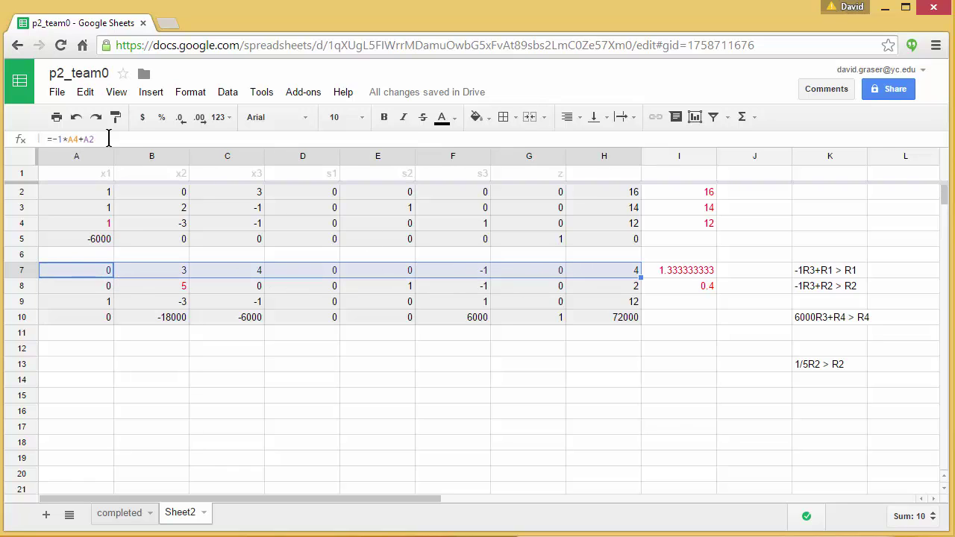
click(87, 93)
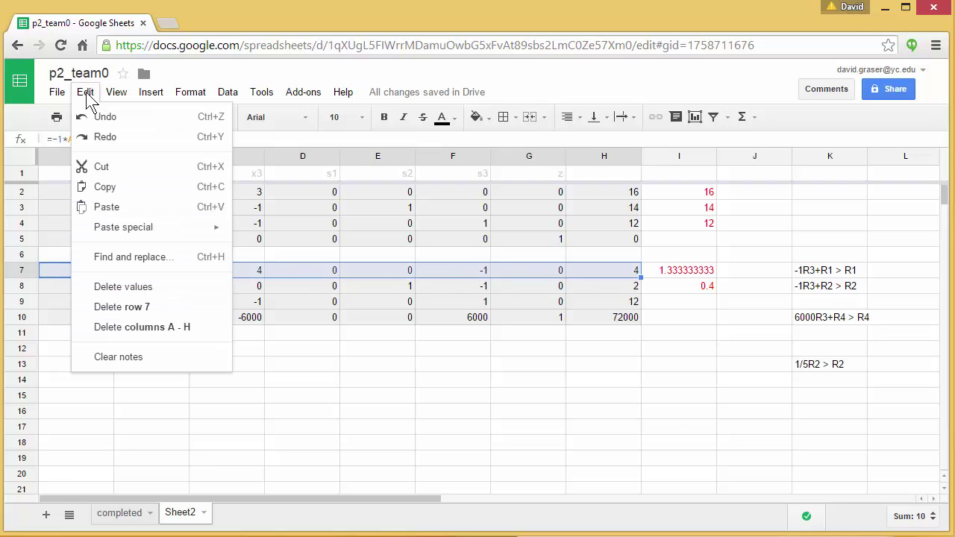
click(107, 189)
click(80, 355)
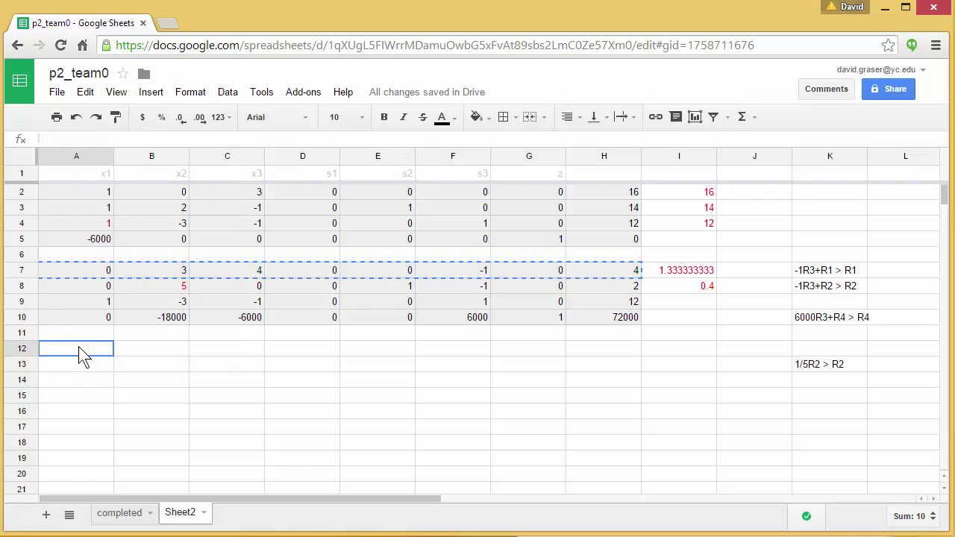
drag(82, 356, 589, 350)
click(86, 93)
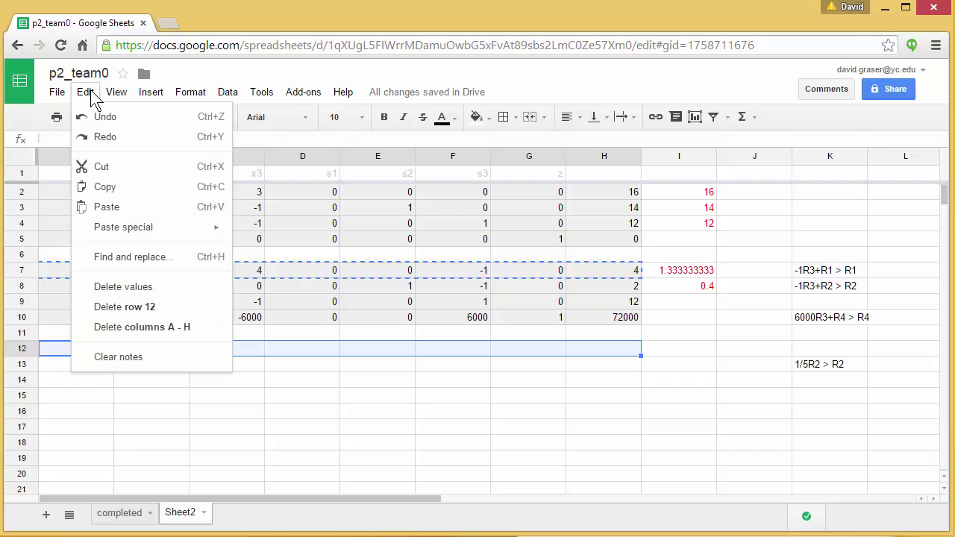
mouse_move(104, 227)
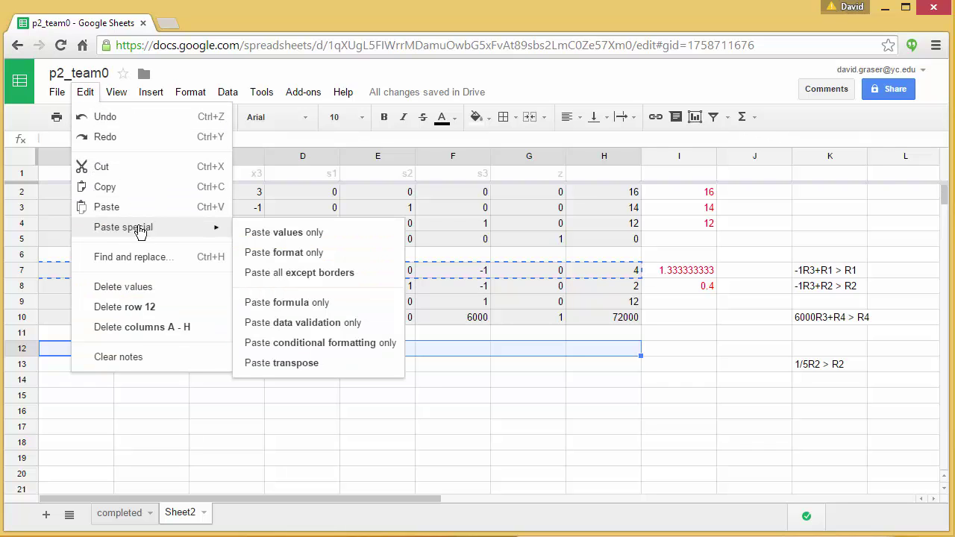
click(266, 233)
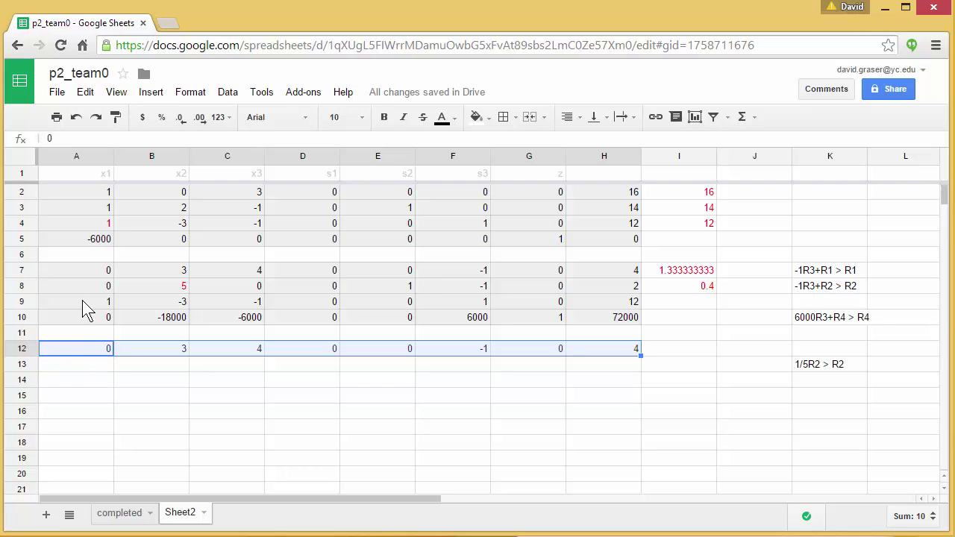
drag(82, 299, 596, 315)
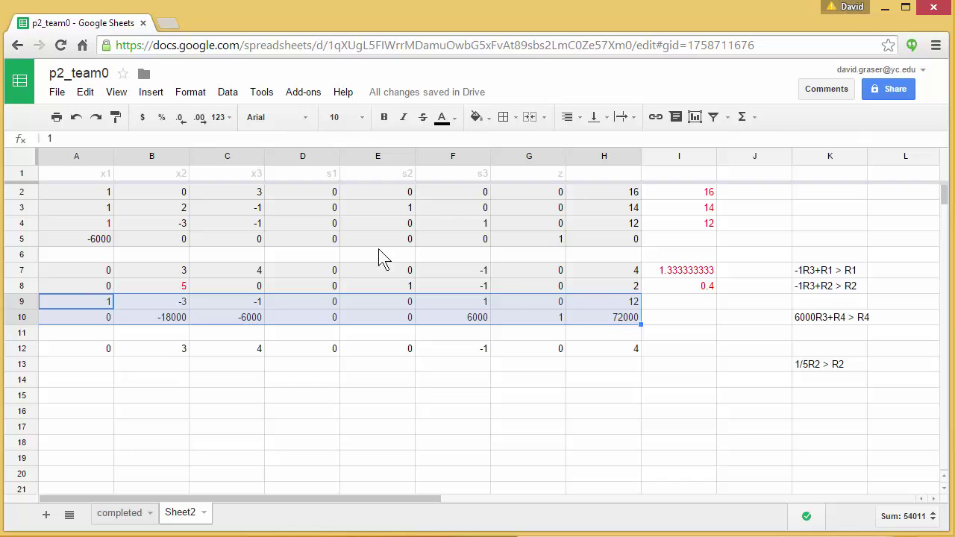
Paste rows 9–10 as values only into A14:H15, ending in 12 and 72000
click(82, 93)
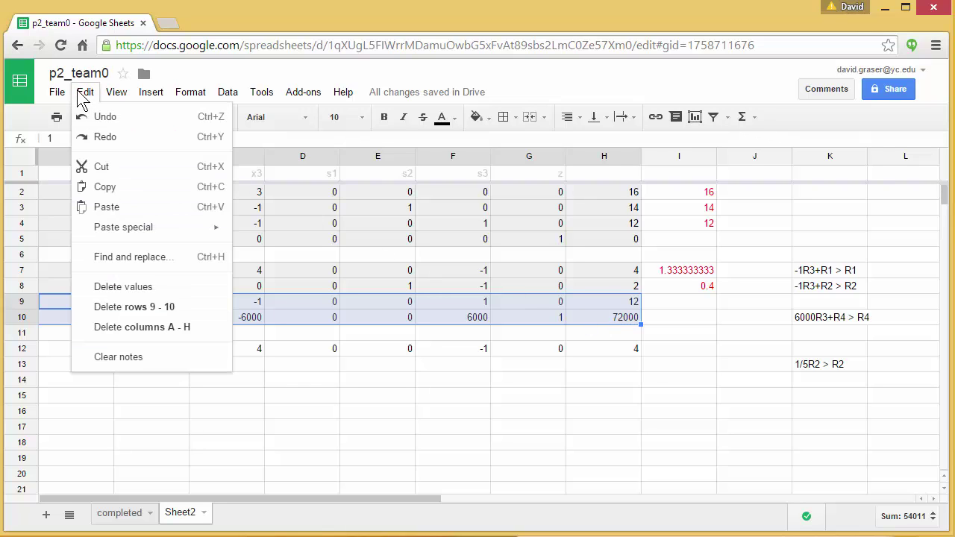
click(111, 190)
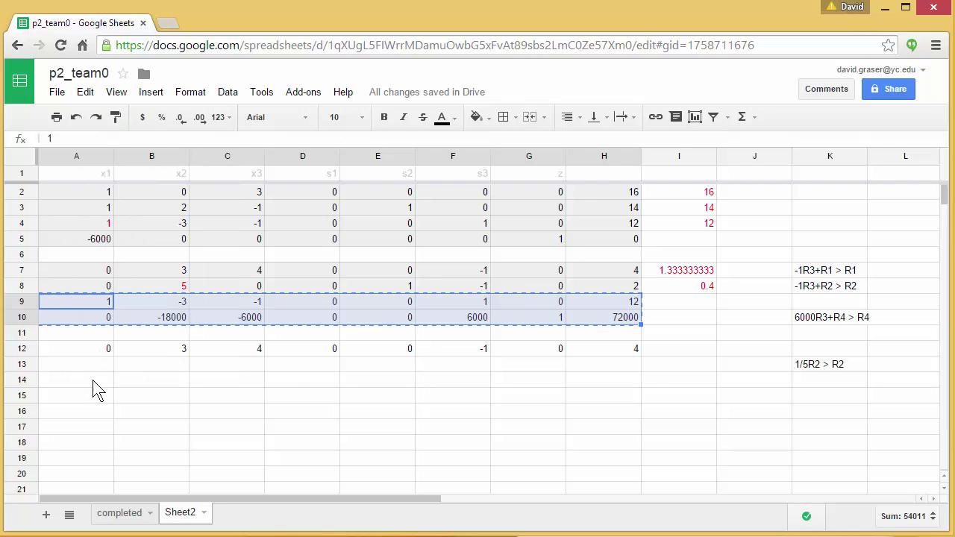
drag(93, 380, 597, 395)
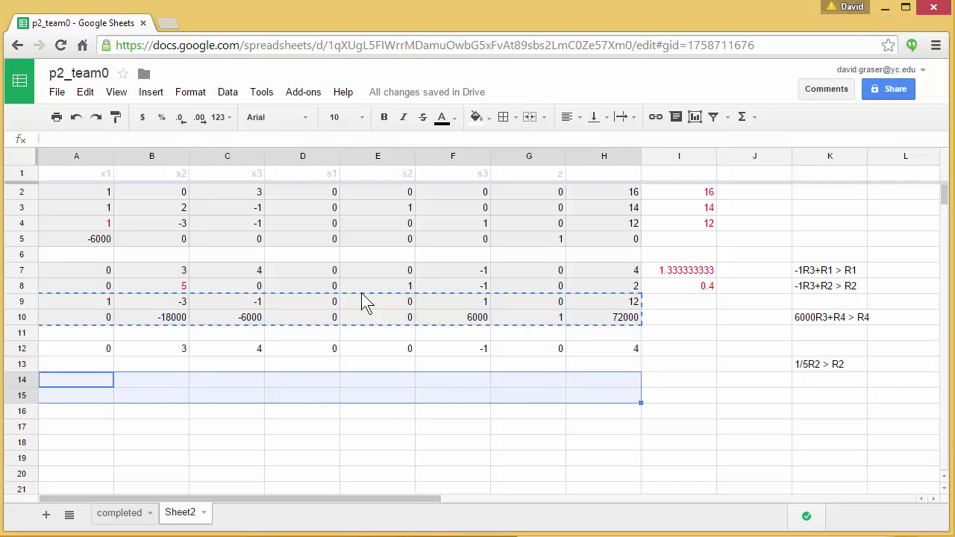
click(85, 92)
mouse_move(209, 236)
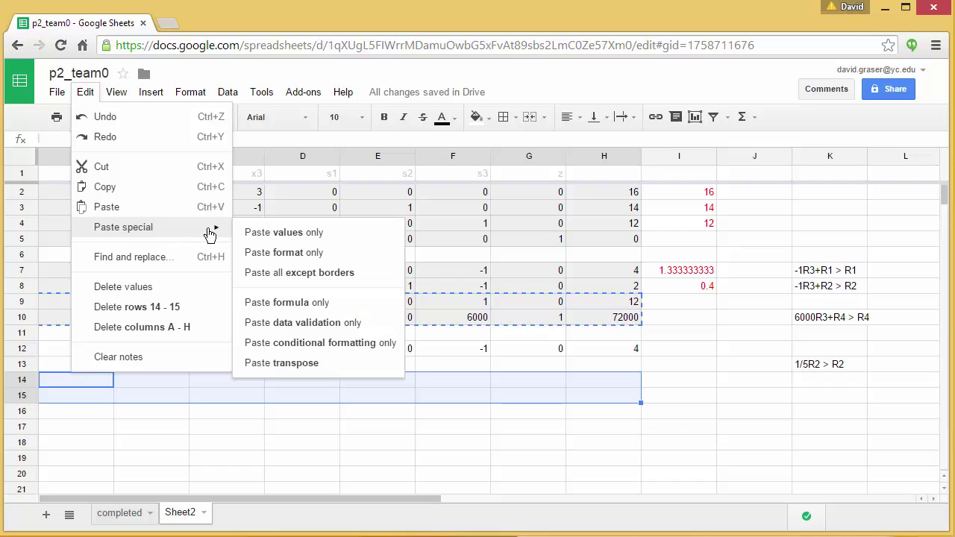
click(284, 235)
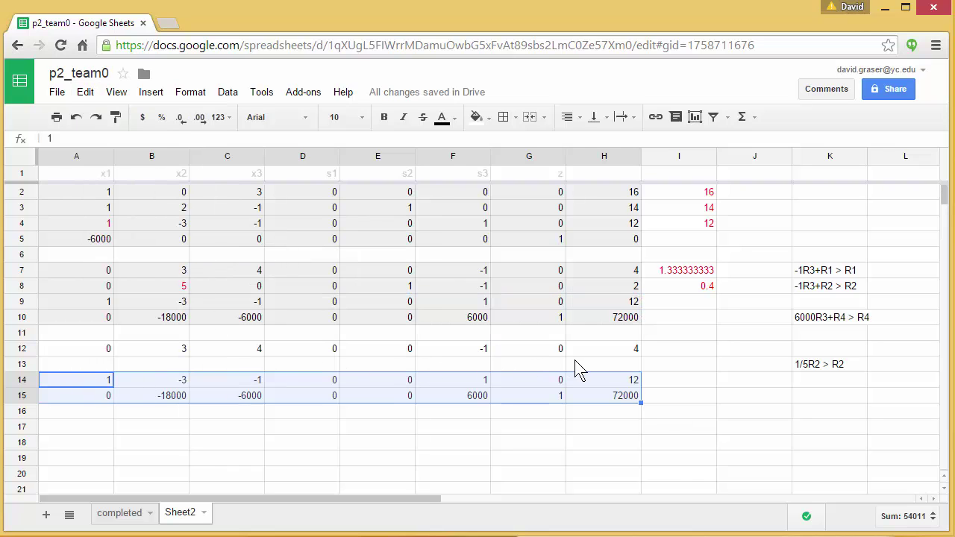
Fill A13:H13 with =1/5*A8, giving 0, 1, 0, 0, 1/5, -1/5, 0, 2/5
click(96, 365)
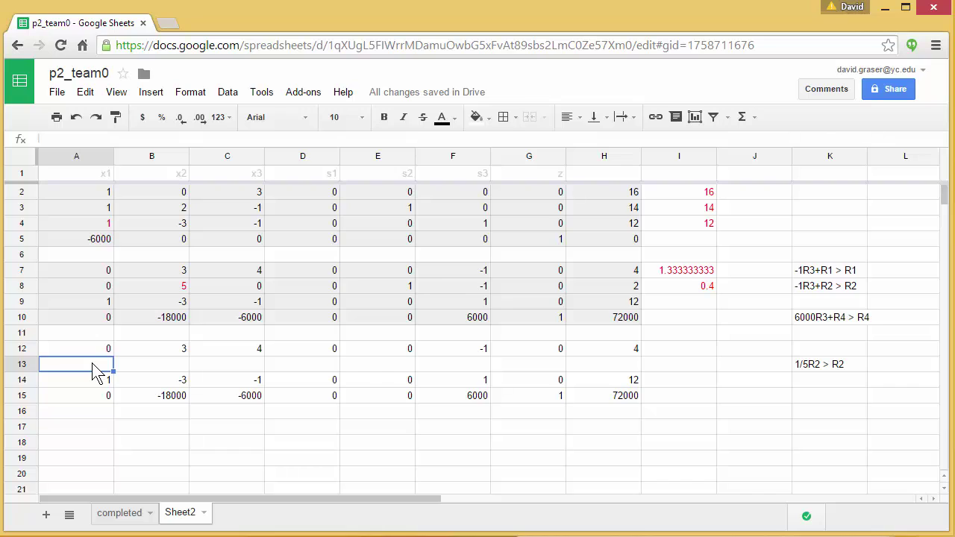
text(=1/5*)
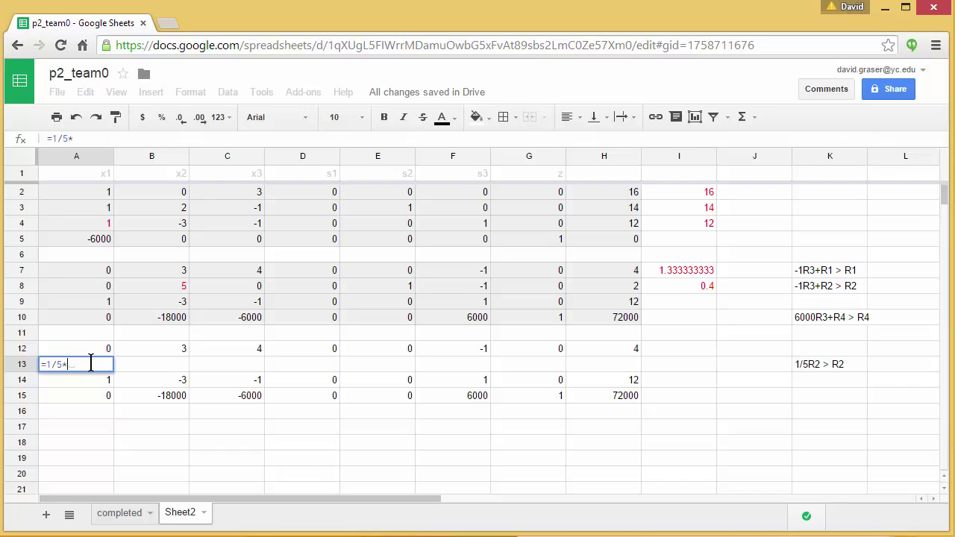
click(85, 289)
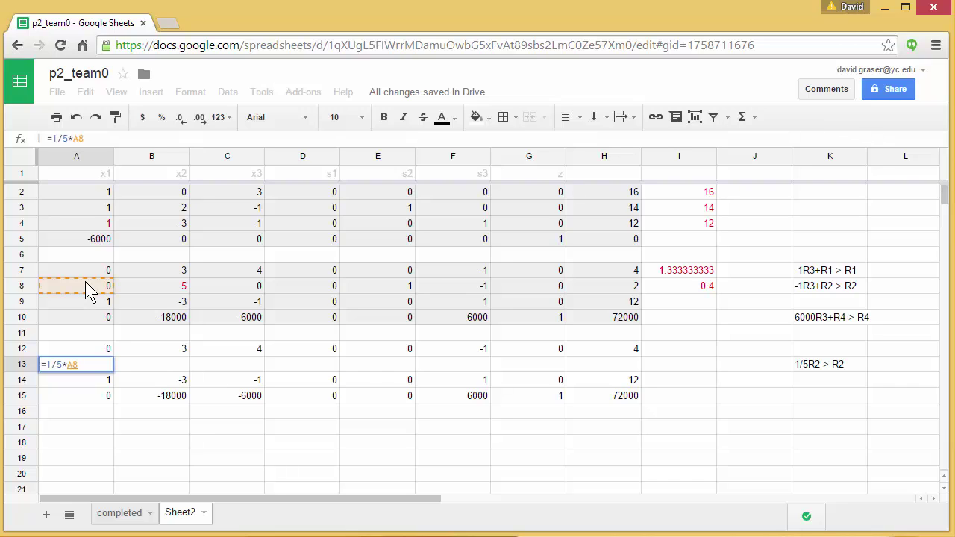
key(Return)
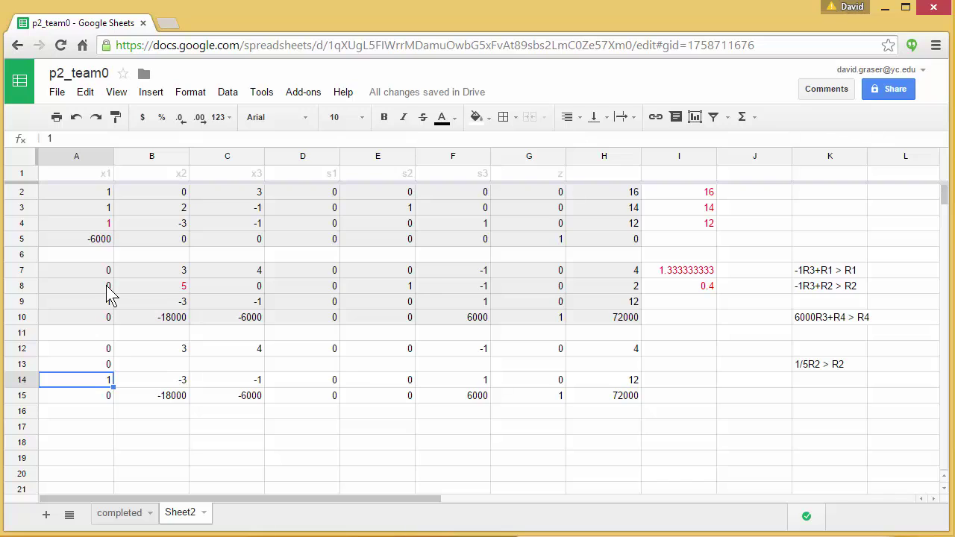
click(104, 364)
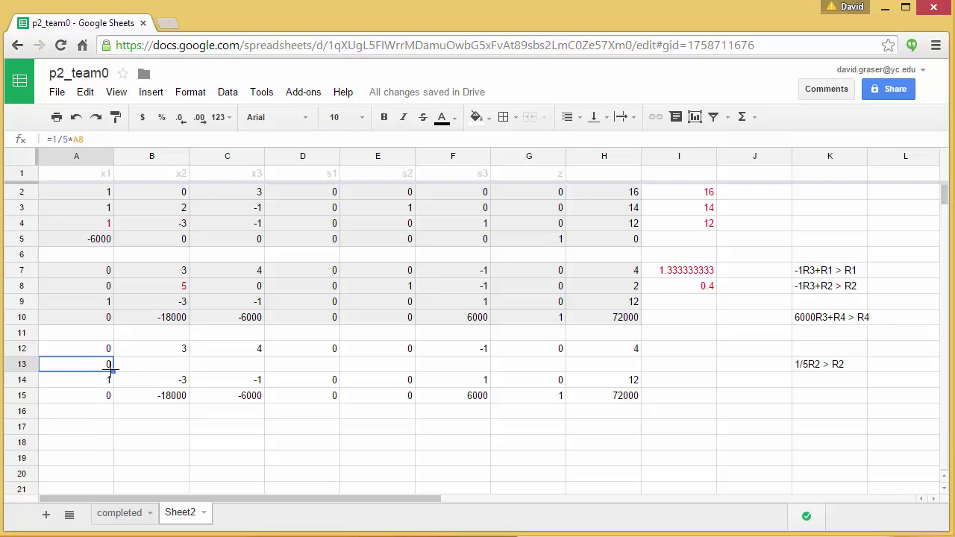
drag(112, 371, 611, 370)
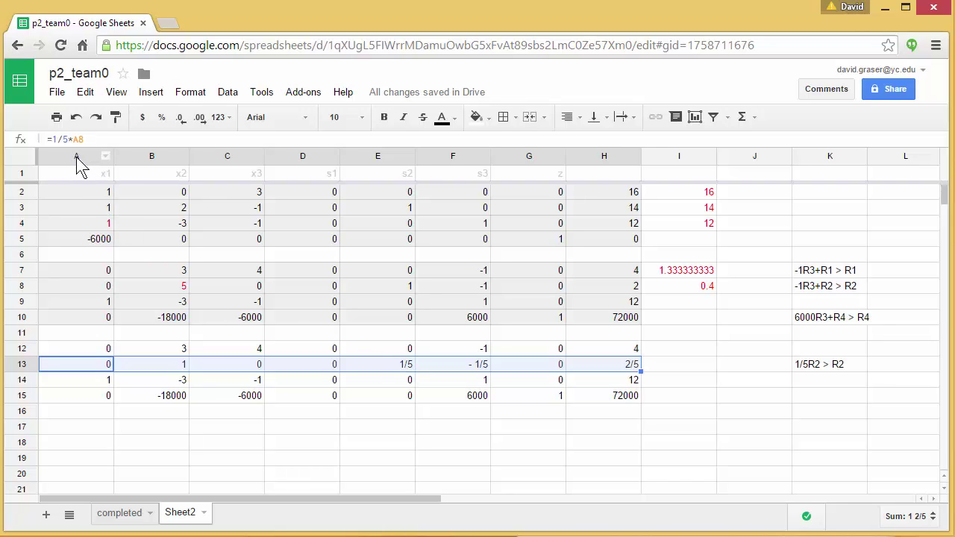
drag(77, 156, 604, 160)
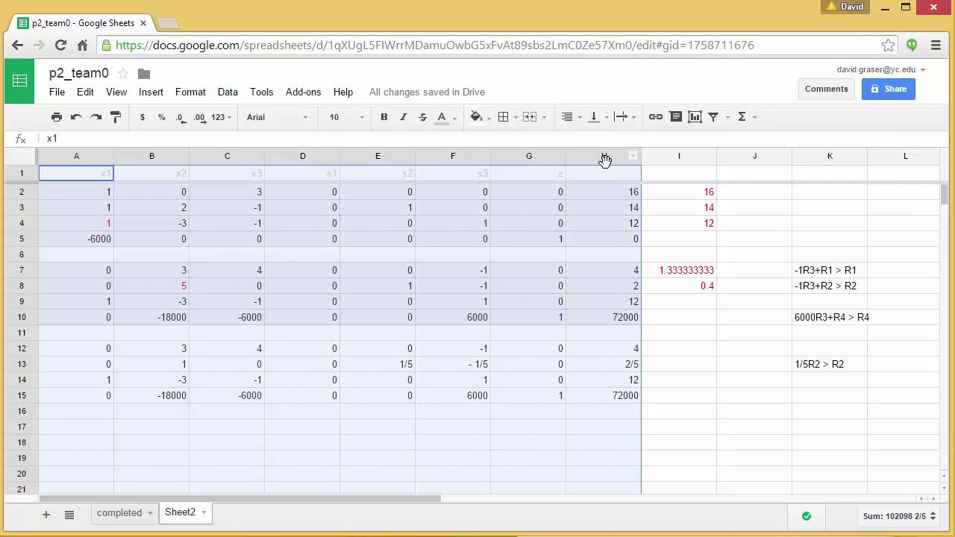
Apply the custom number format # ???/???;-# ???/??? to columns A–H
click(226, 116)
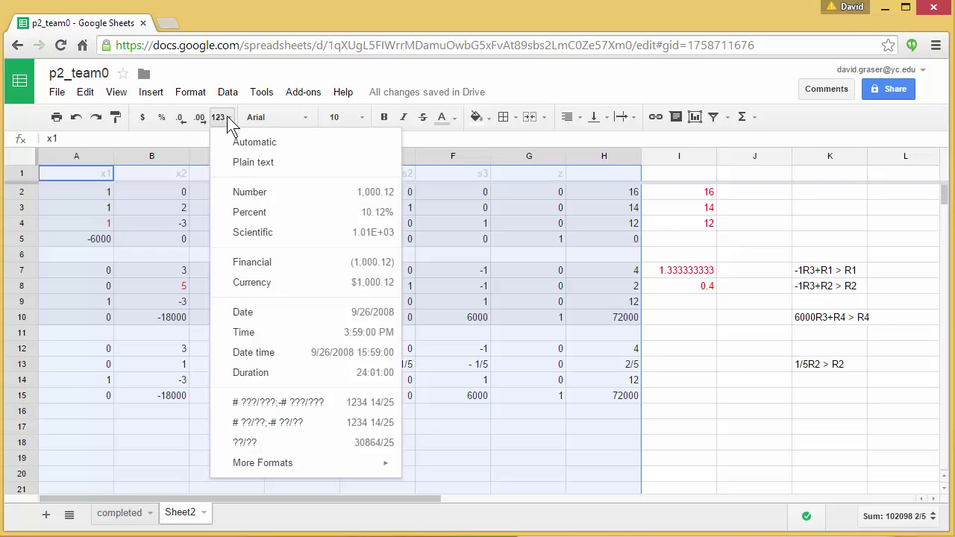
mouse_move(273, 468)
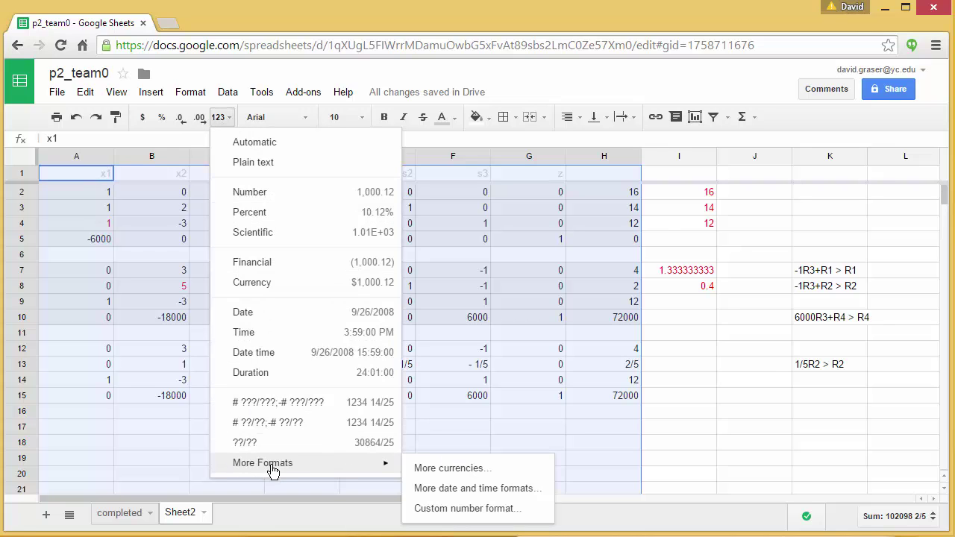
click(468, 508)
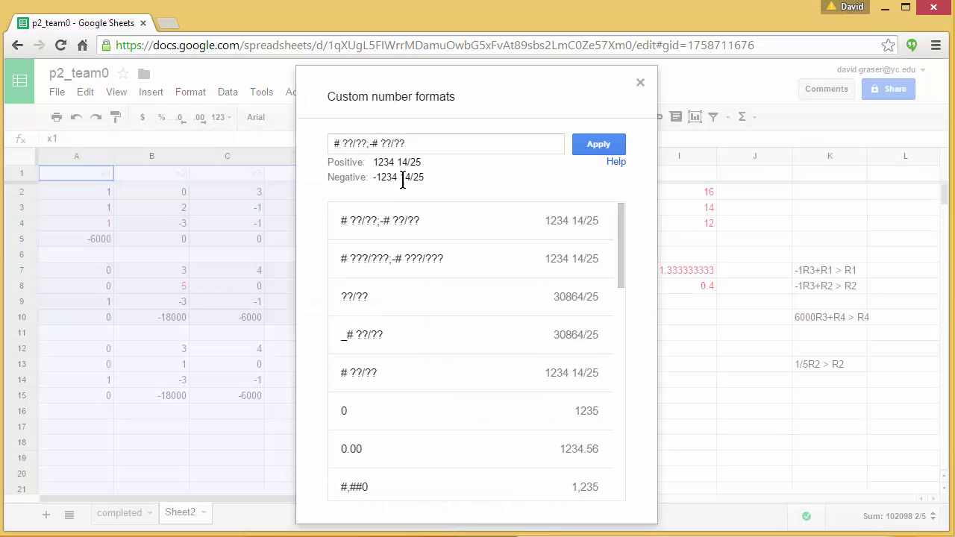
click(342, 145)
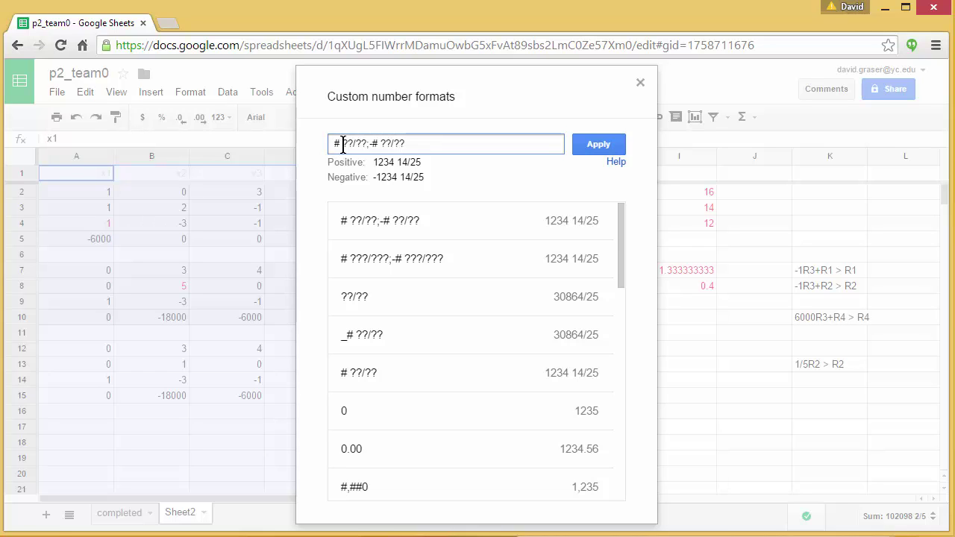
text(?)
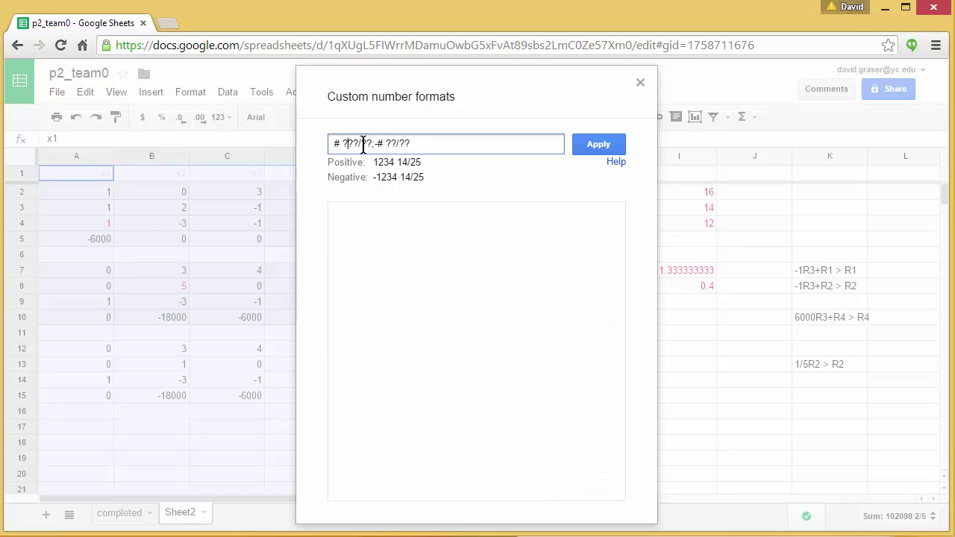
click(363, 144)
text(?)
click(391, 144)
text(?)
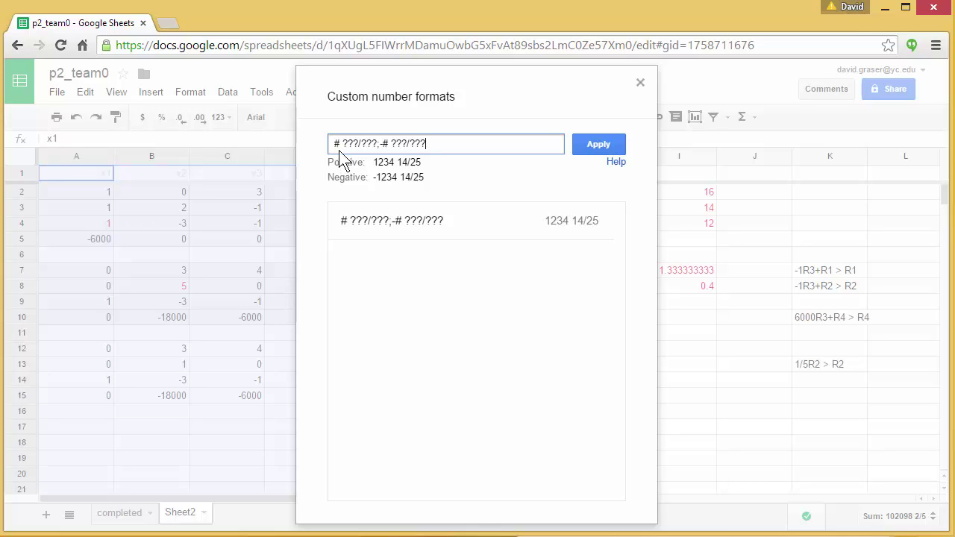
click(602, 146)
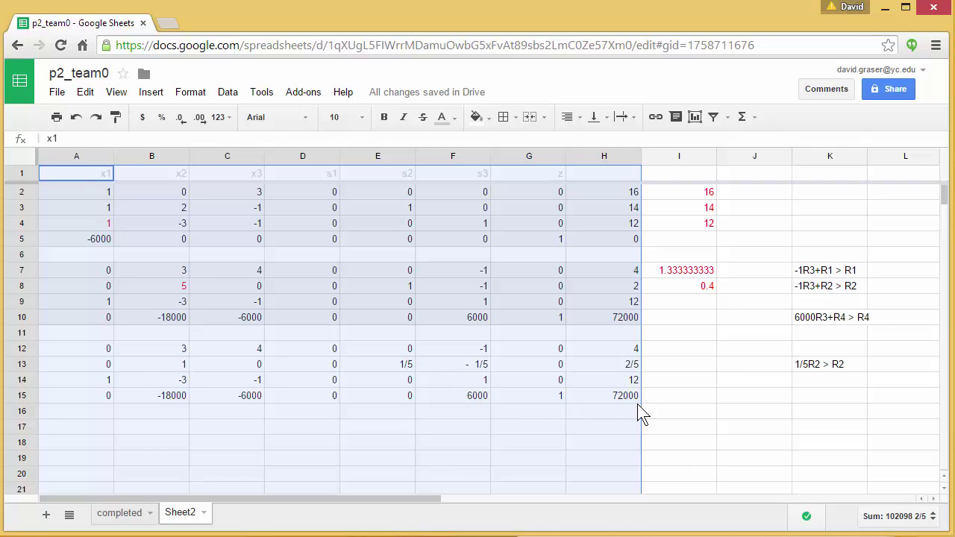
Colour the pivot entry 1 in B13 red
click(670, 430)
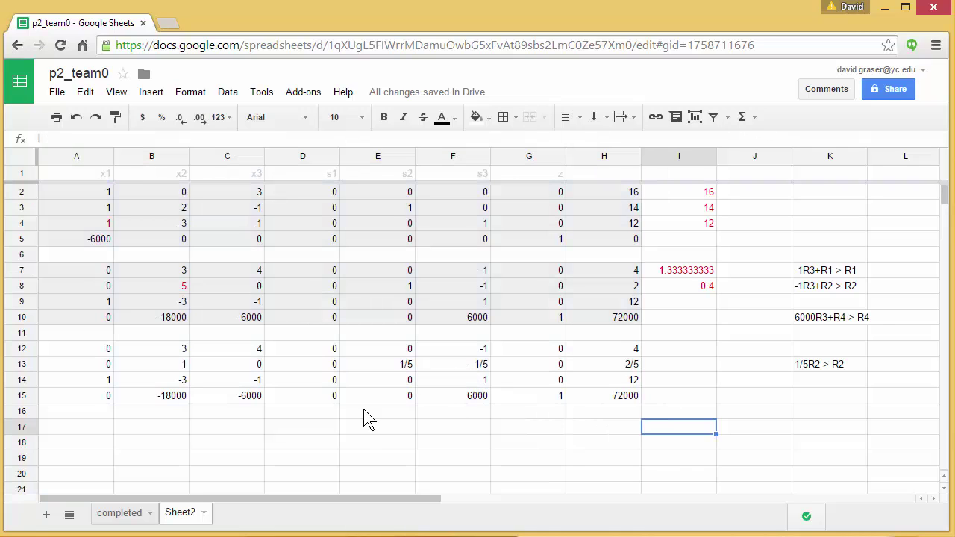
click(183, 365)
click(448, 117)
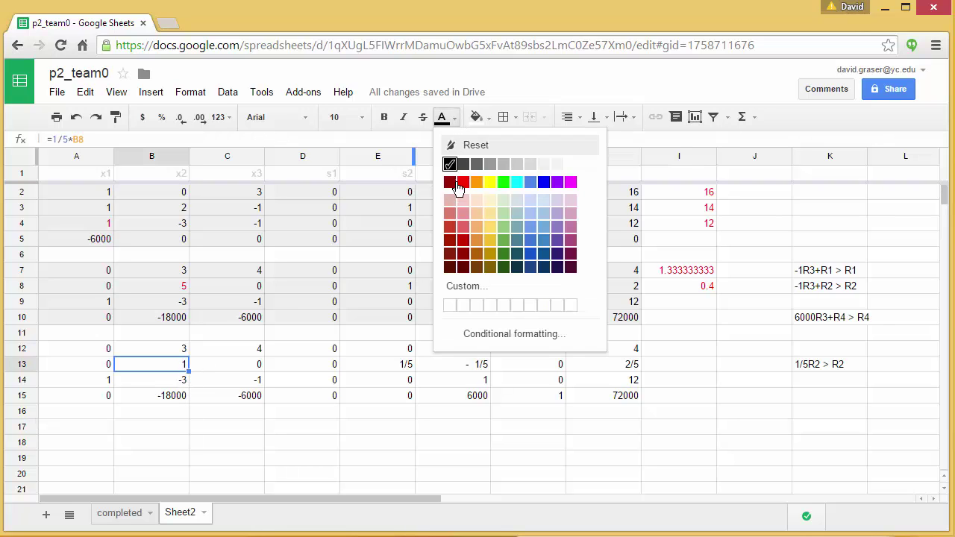
click(461, 183)
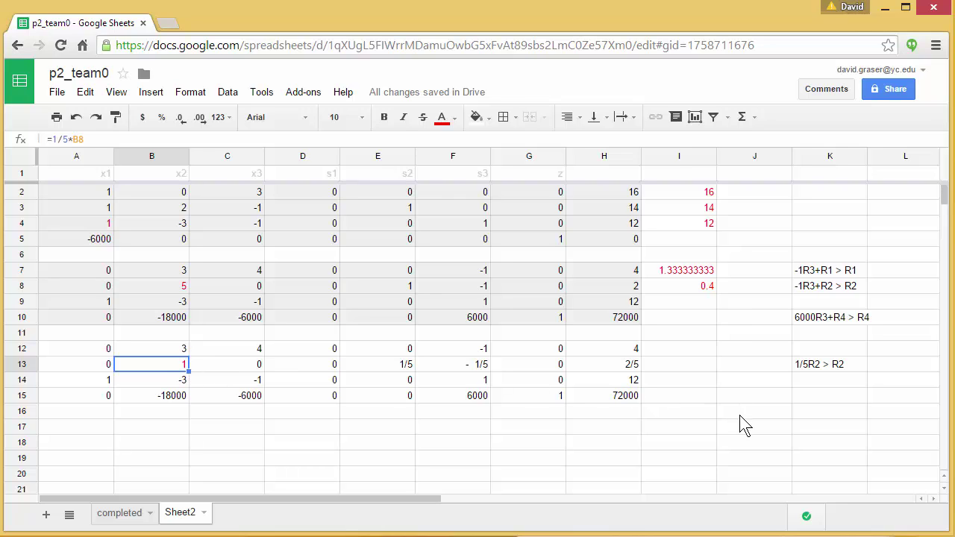
Write notes '-3R2+R1 > R1', '3R2+R3 > R3' and '18000R2+R4 > R4' in K17, K19 and K20
click(804, 429)
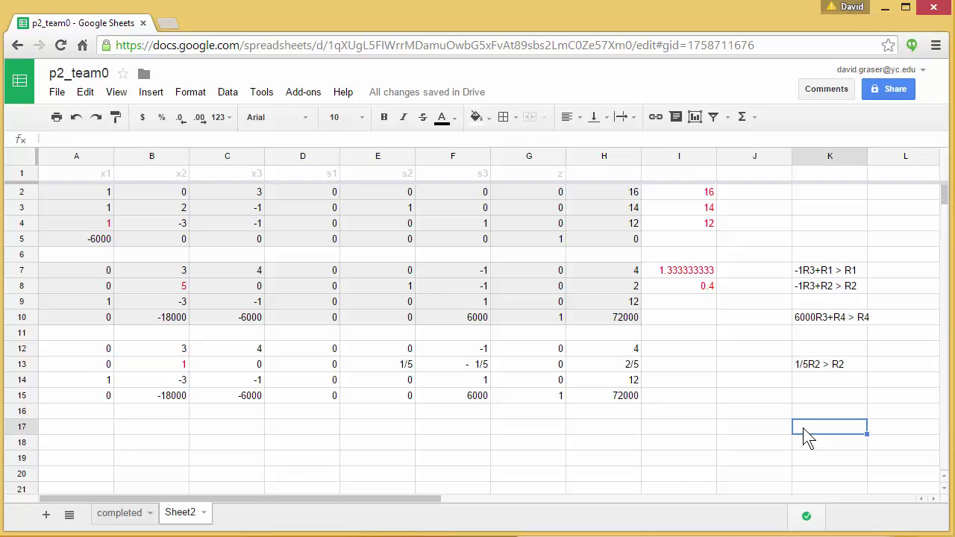
double_click(804, 428)
text(-3R)
text(2+R1 > R1)
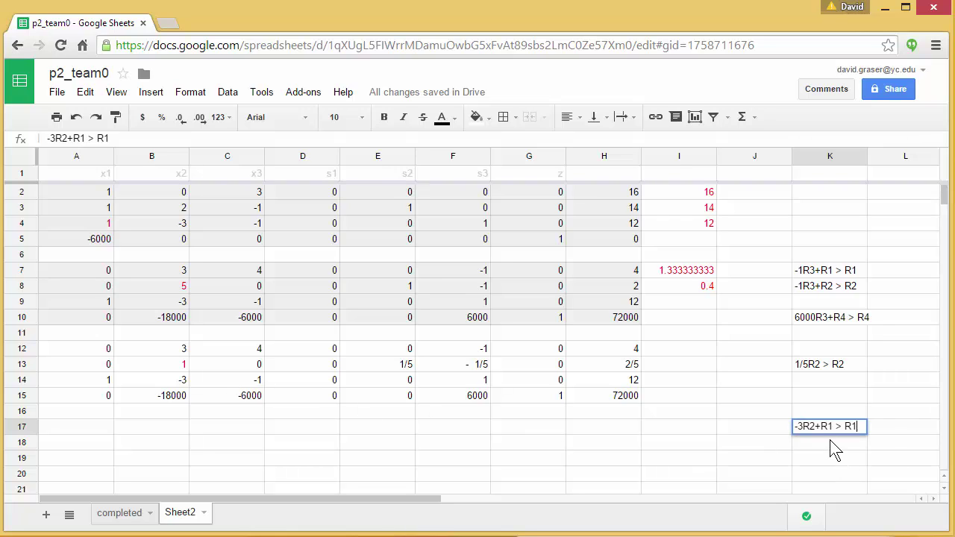
click(808, 458)
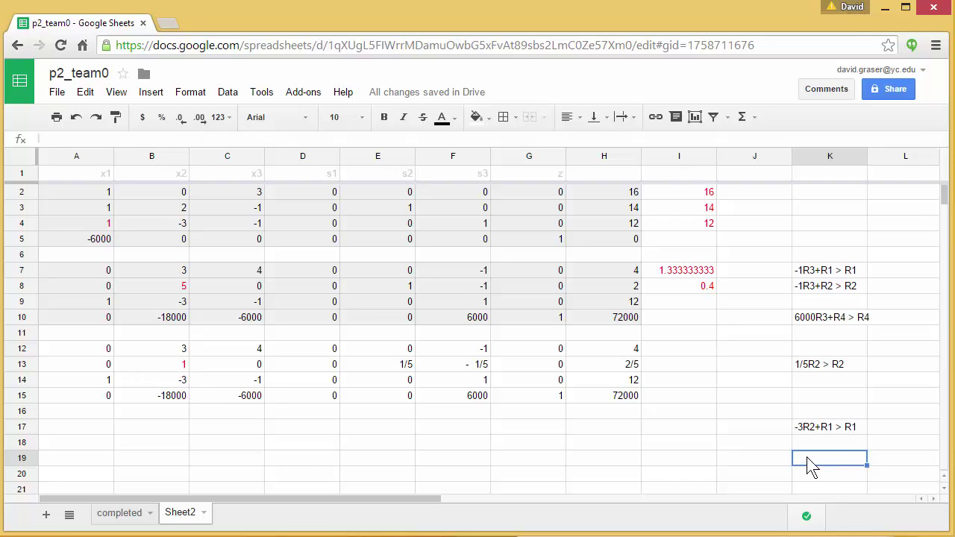
text(3R2+R3 > R3)
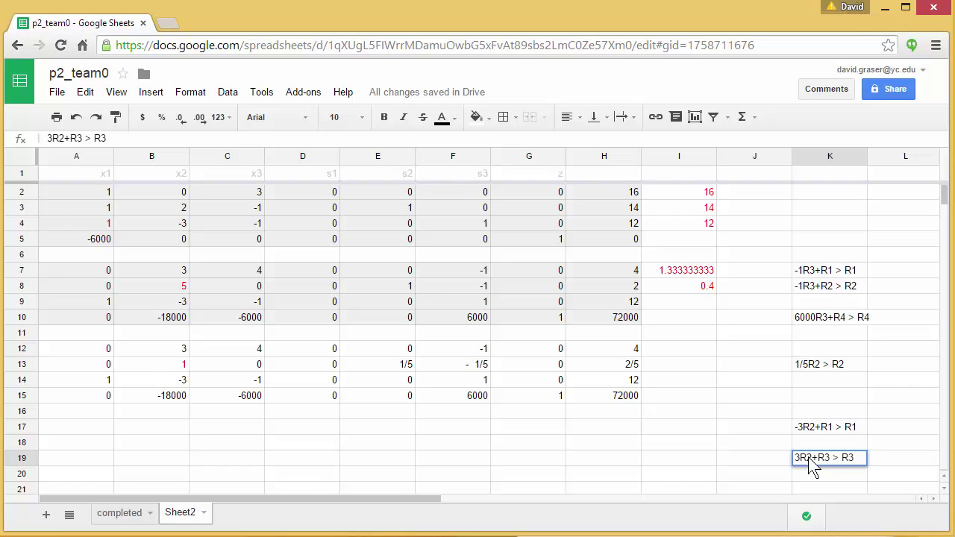
key(Return)
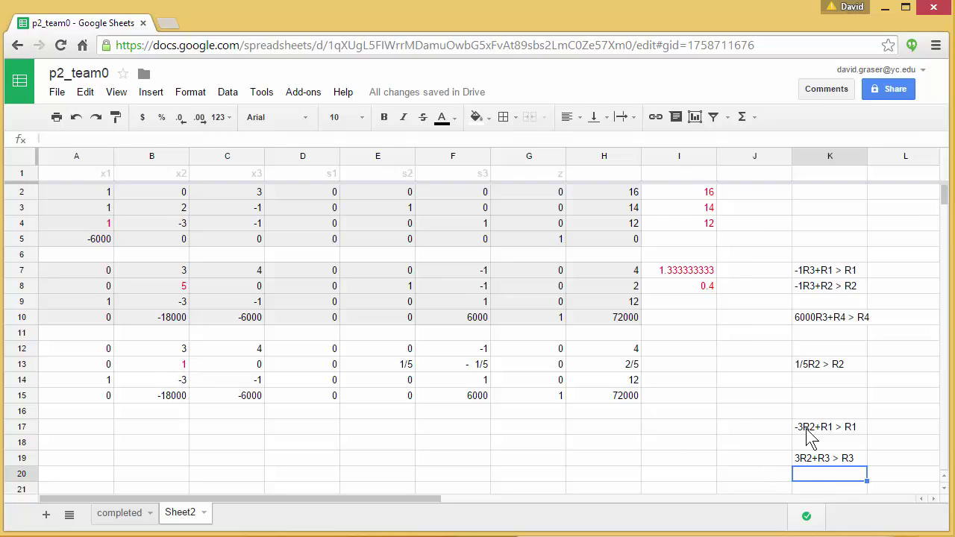
text(1800)
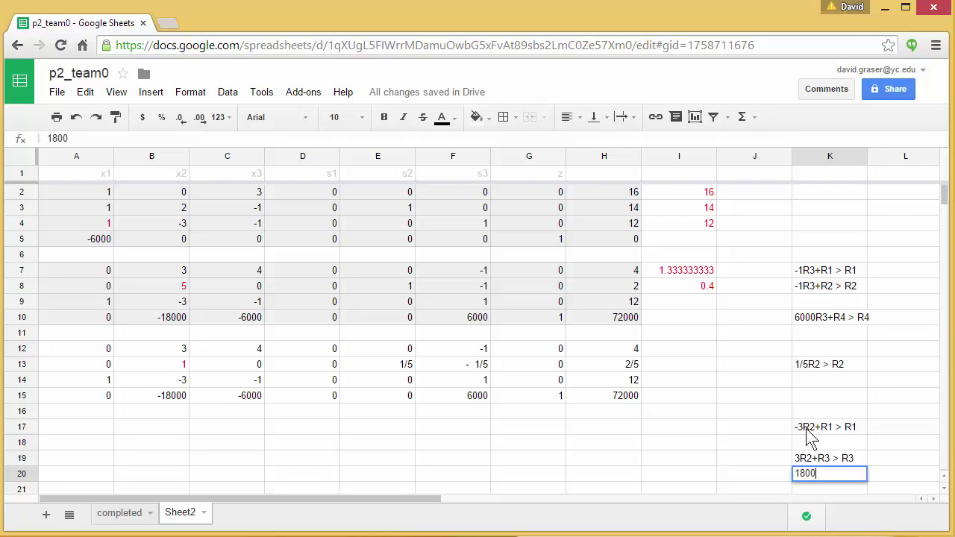
text(0R2+R4 > R4)
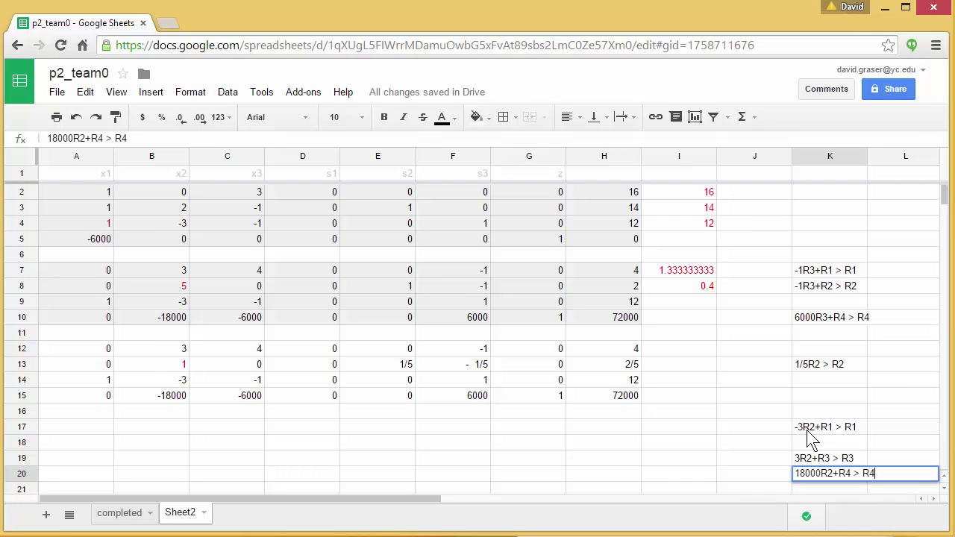
key(Return)
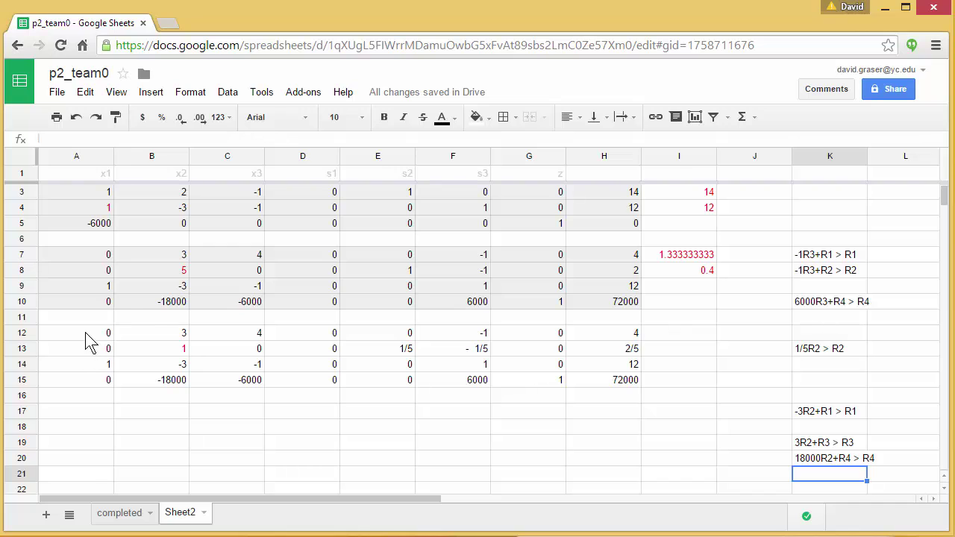
drag(90, 353, 600, 355)
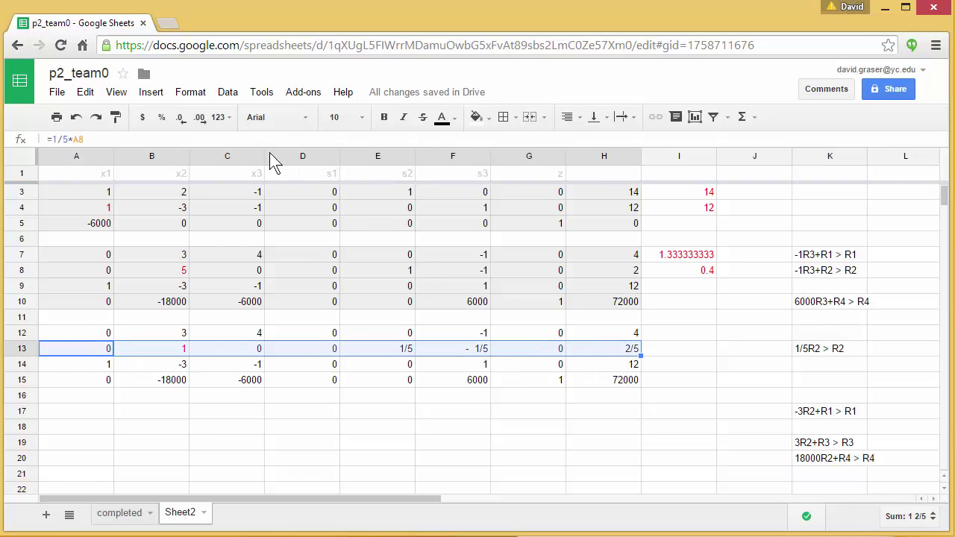
click(84, 92)
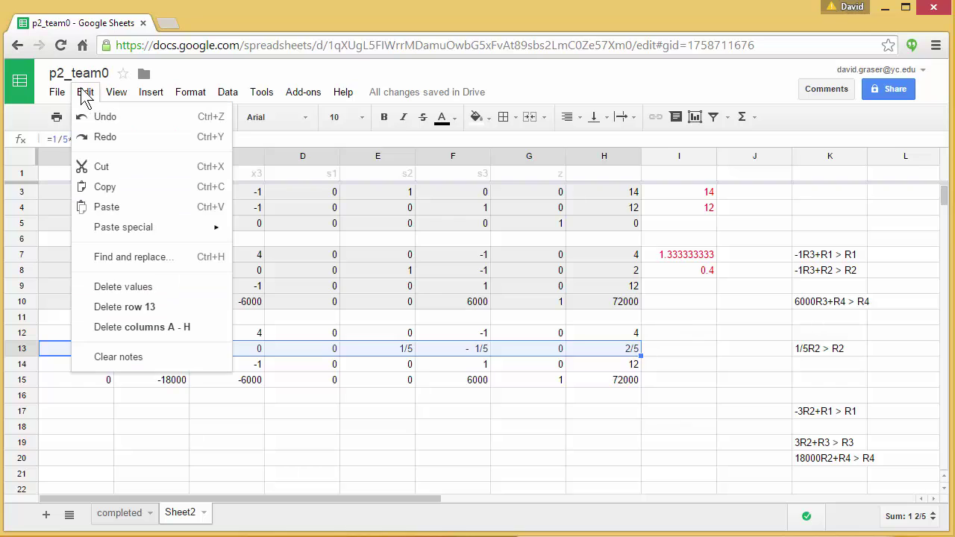
click(105, 188)
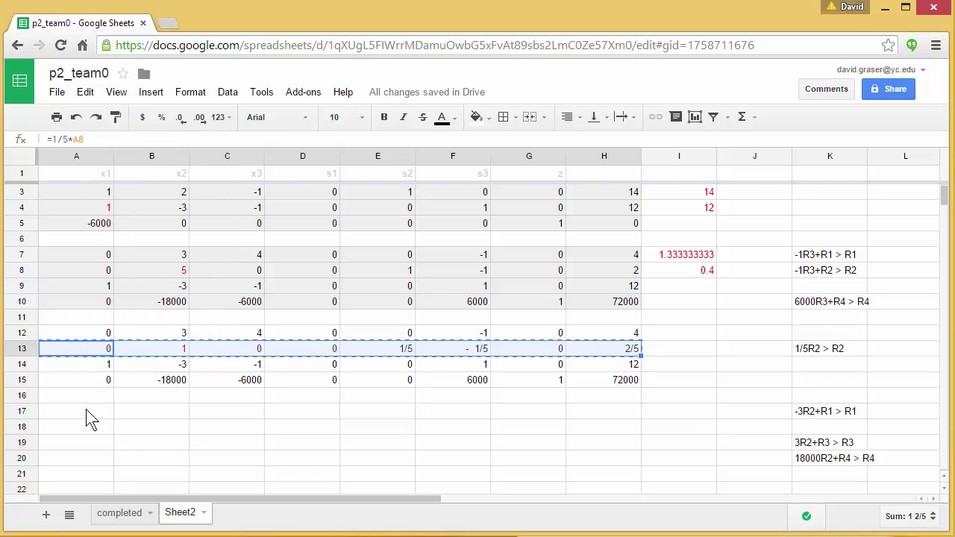
click(67, 427)
drag(232, 436, 596, 432)
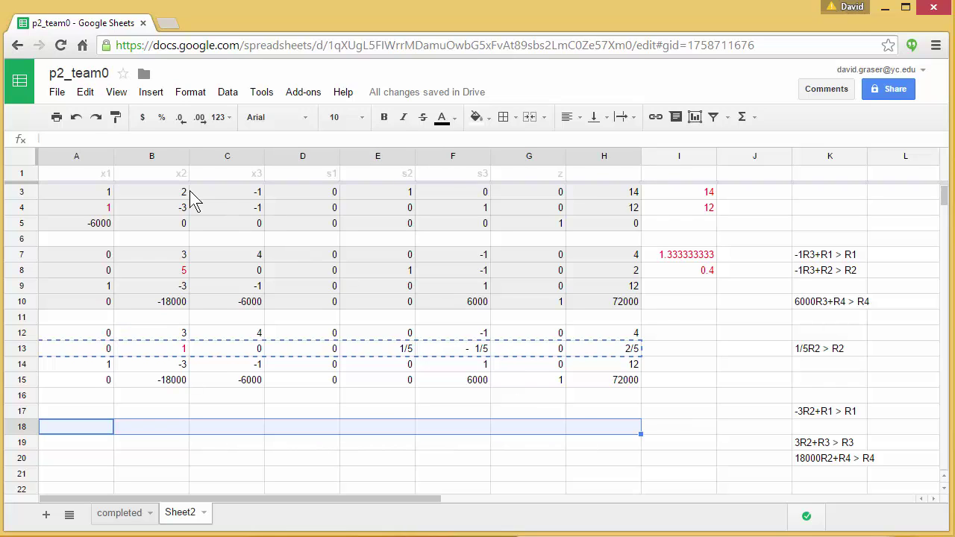
click(85, 92)
mouse_move(135, 236)
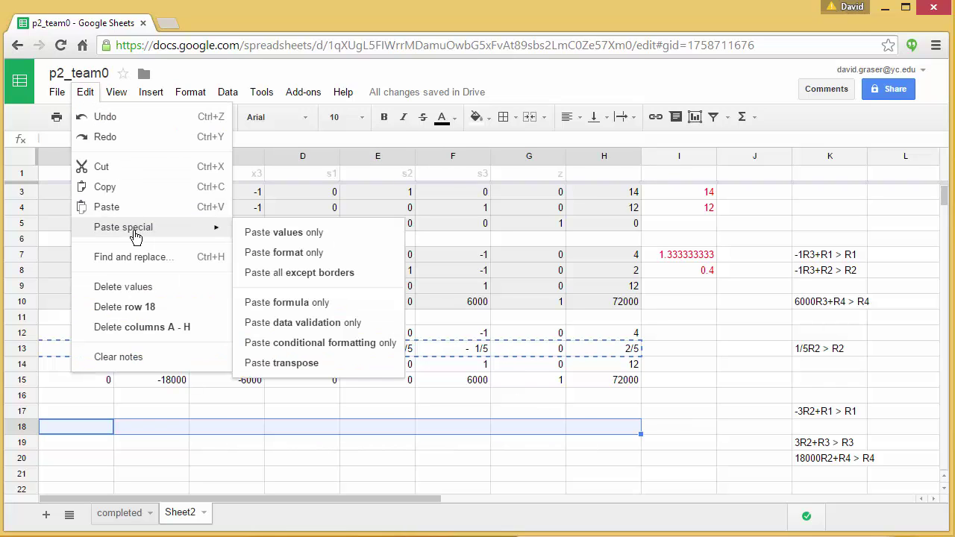
click(281, 237)
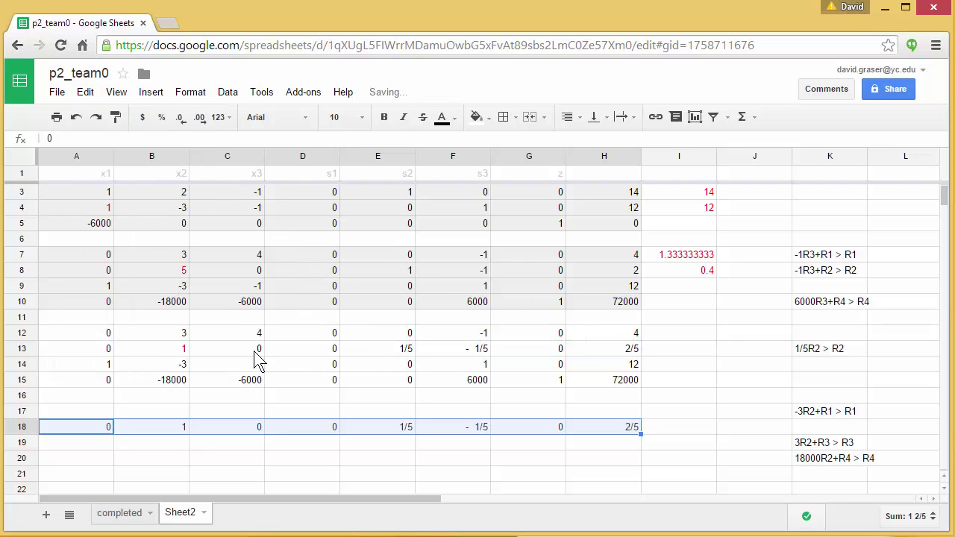
drag(96, 336, 582, 379)
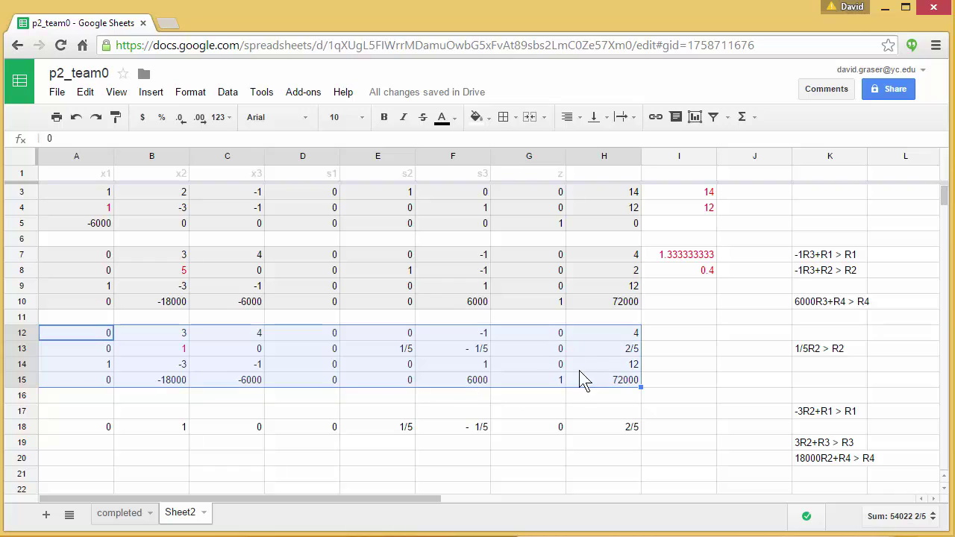
click(487, 118)
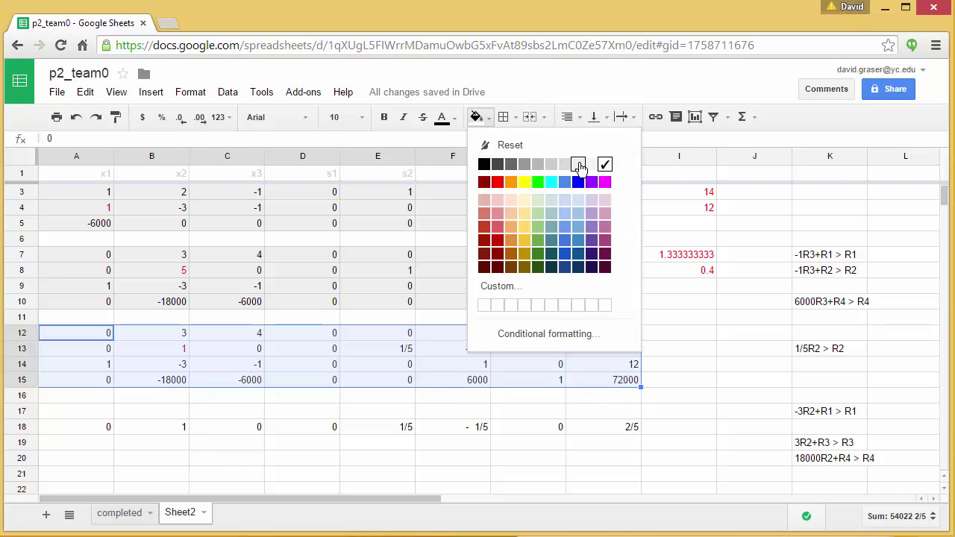
click(567, 164)
click(165, 460)
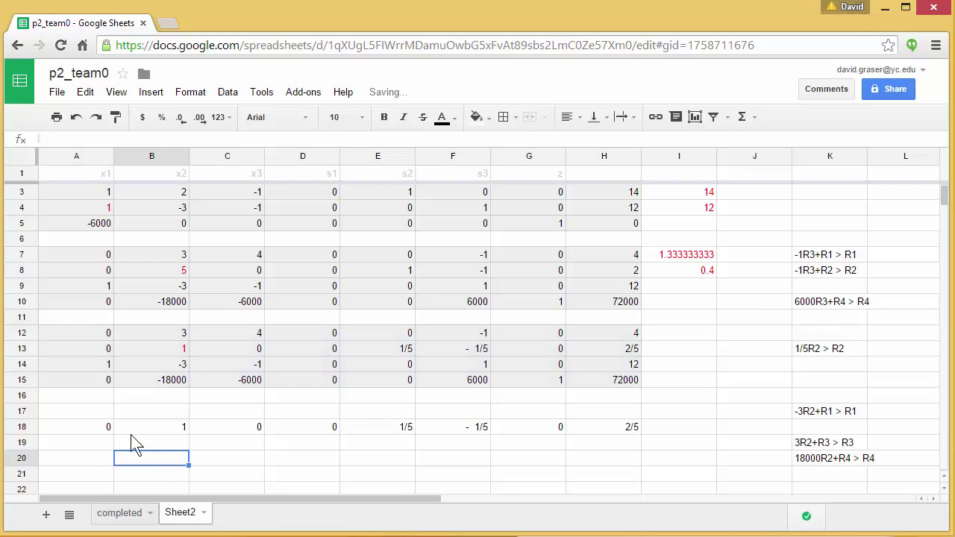
Fill A17:H17 with =-3*A13+A12, giving 0, 0, 4, 0, -3/5, -2/5, 0, 2 4/5
click(92, 412)
text(=)
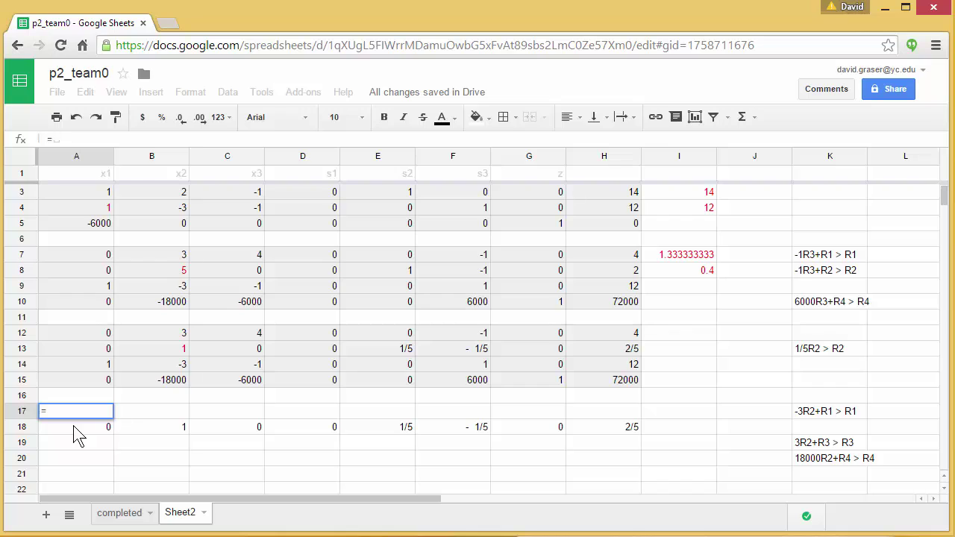
text(-3)
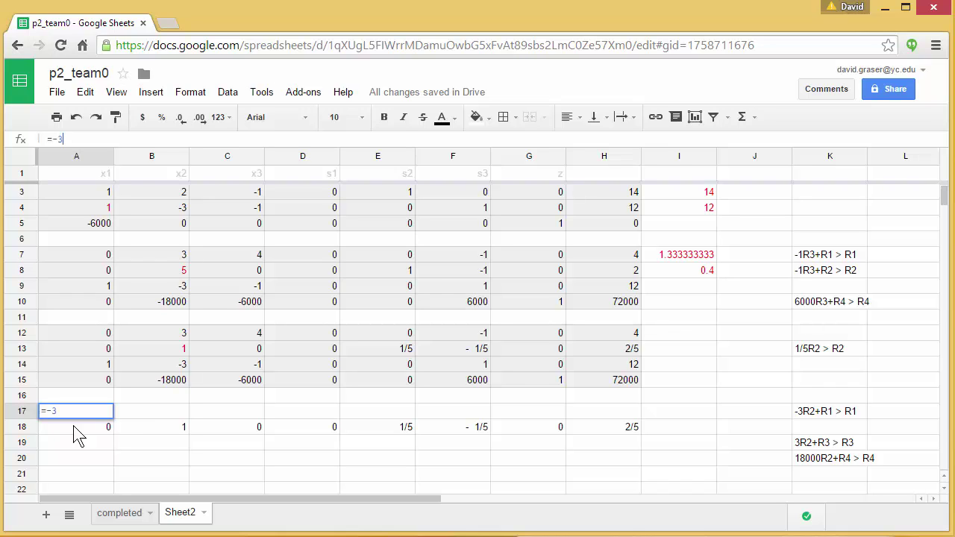
text(*)
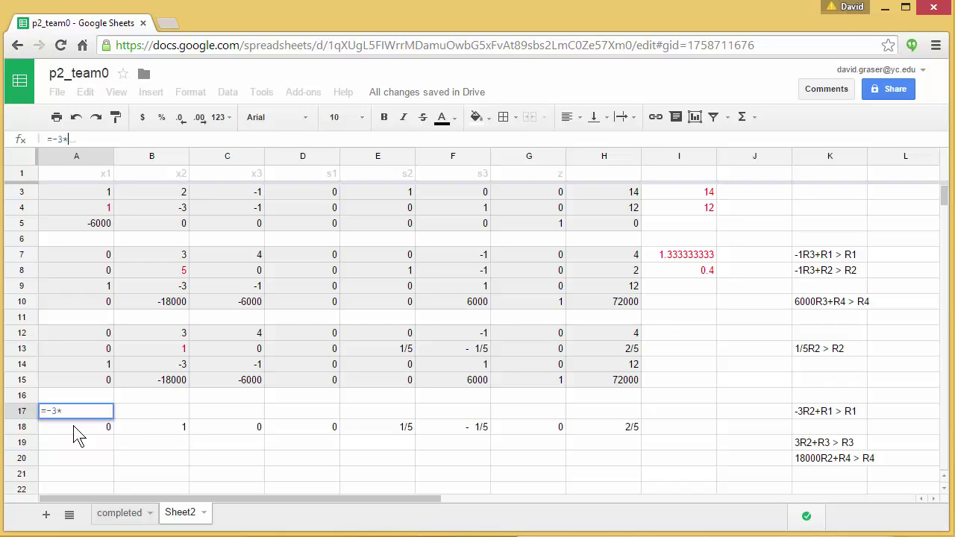
click(80, 347)
text(+)
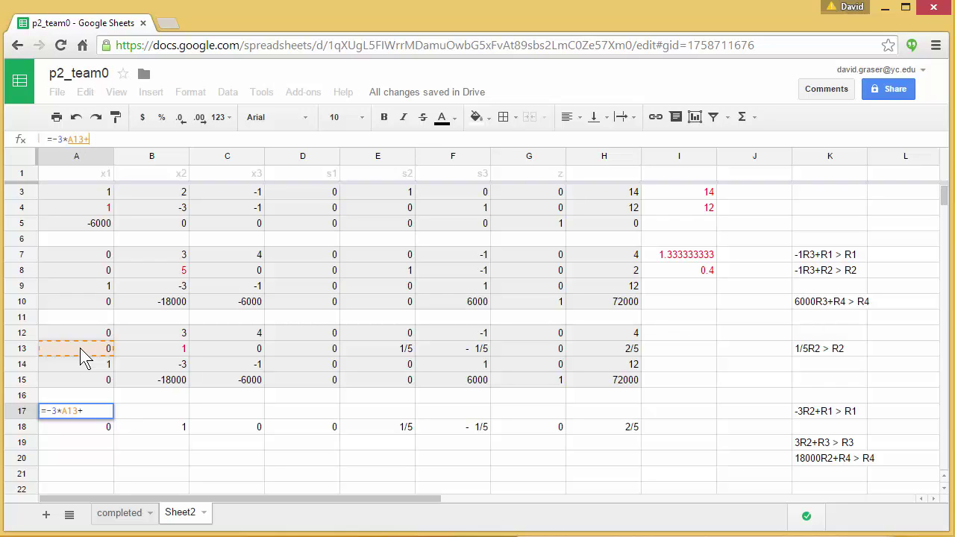
click(82, 335)
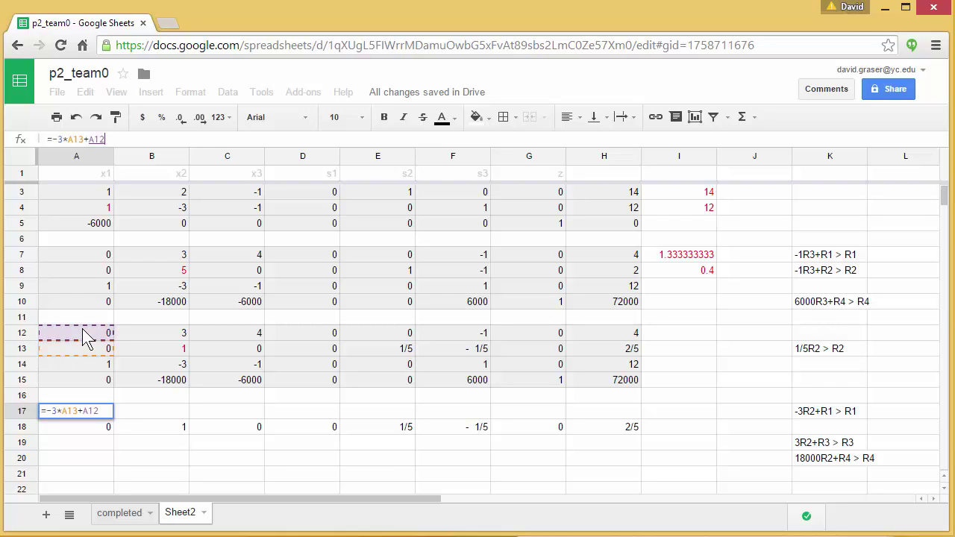
key(Return)
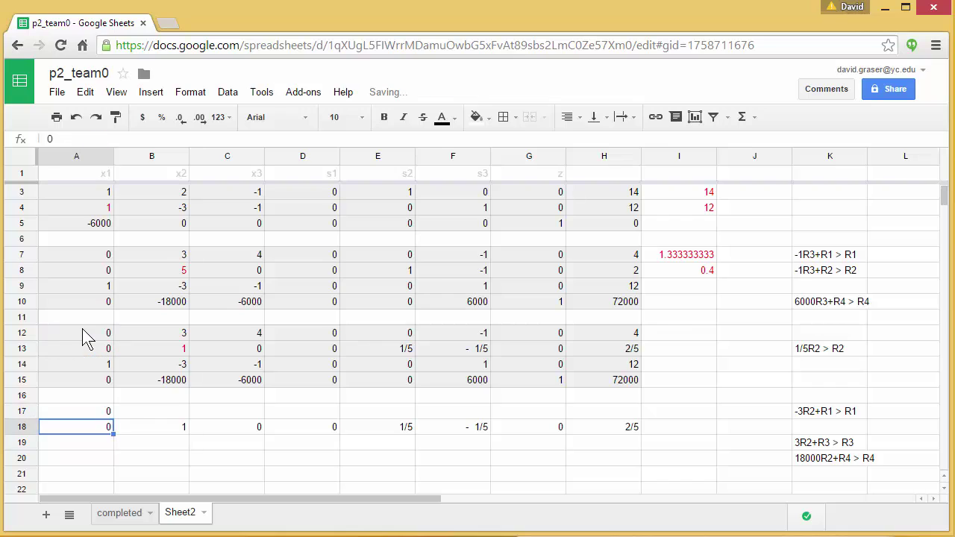
click(97, 415)
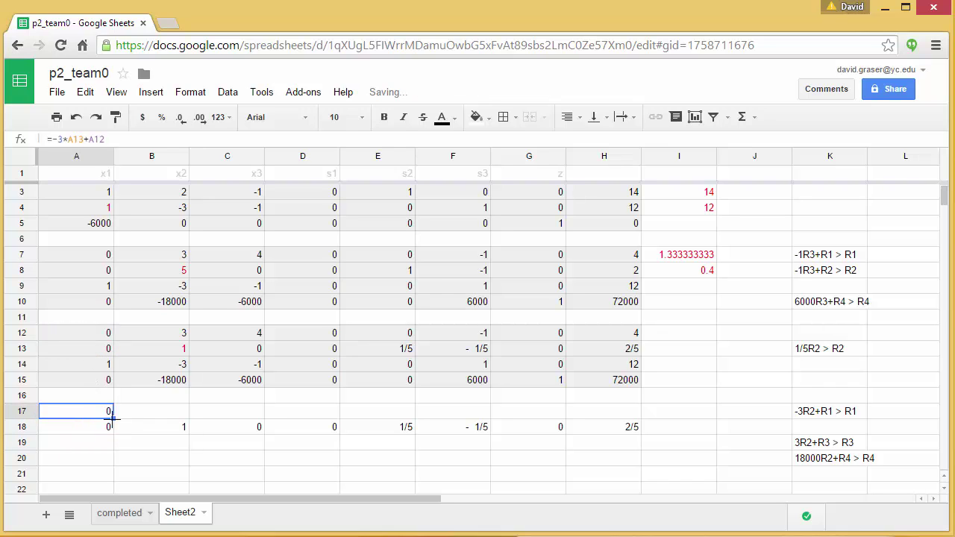
drag(127, 415, 582, 418)
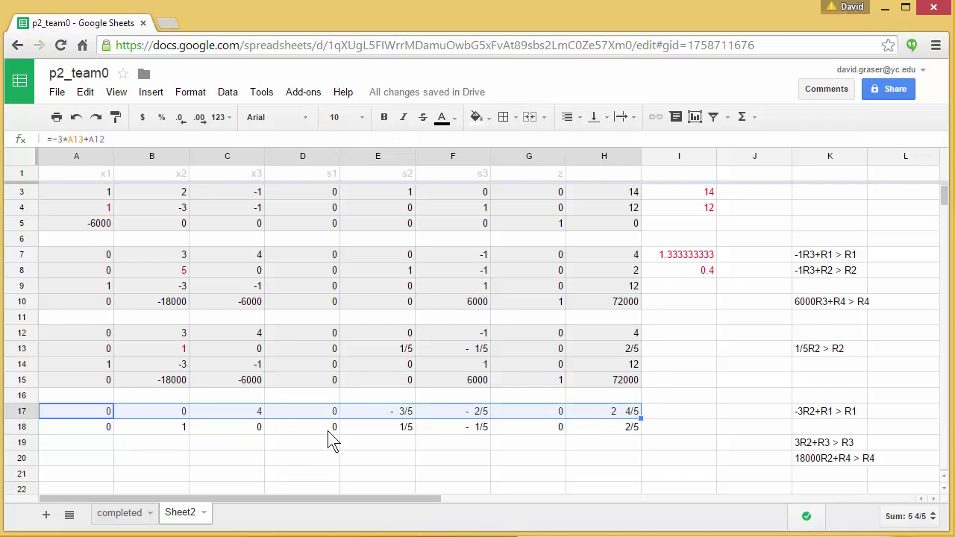
click(95, 450)
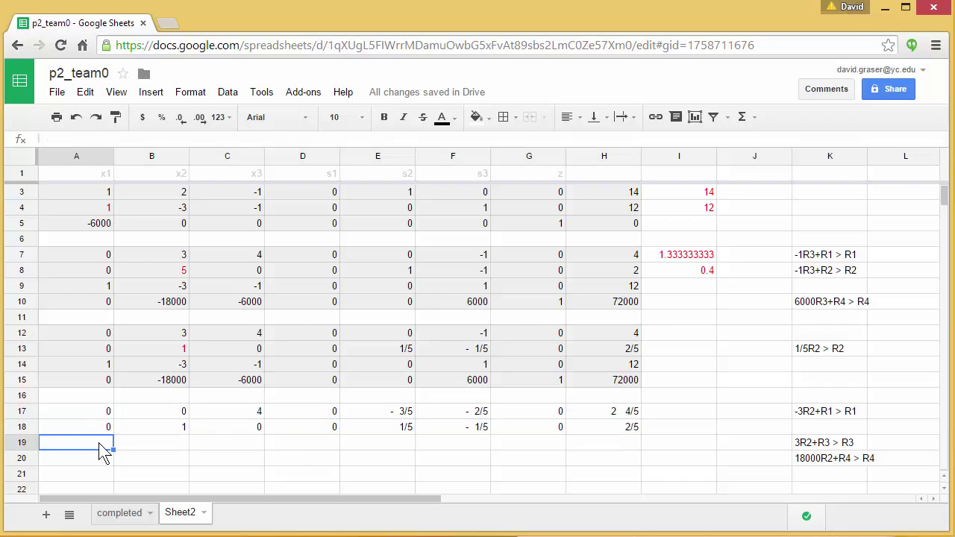
Enter =3*A13+A14 in A19 and copy it across to H19, giving 1, 0, -1, 0, 3/5, 2/5, 0, 13 1/5
text(=3*)
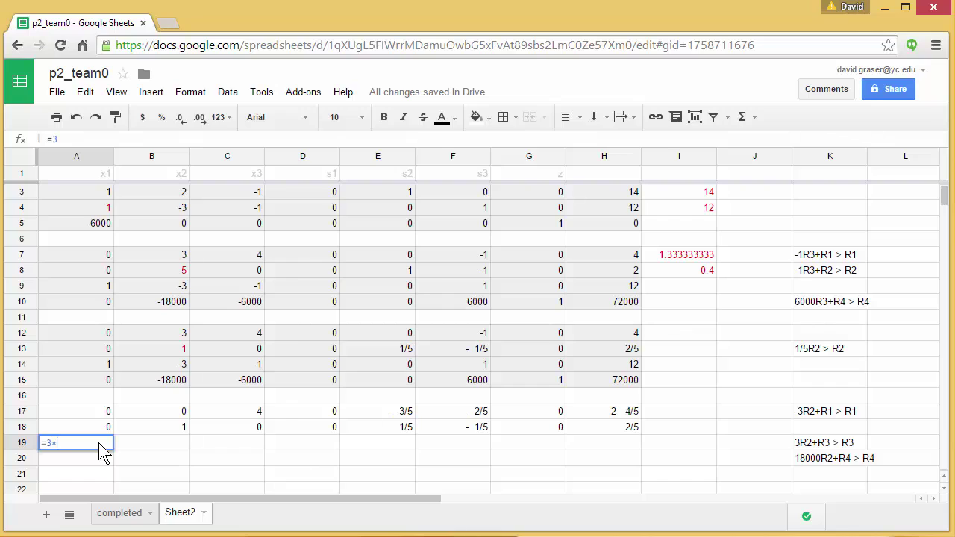
click(92, 346)
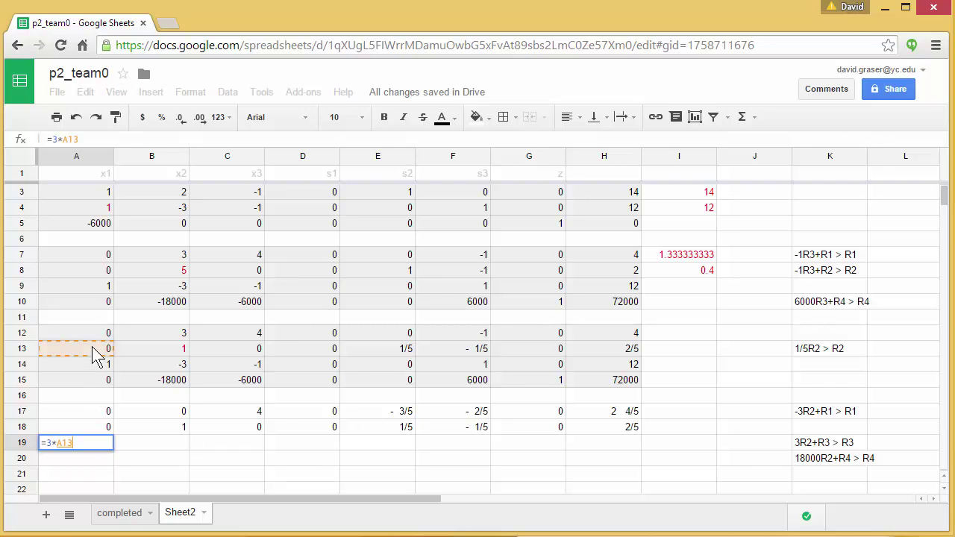
text(+)
click(86, 364)
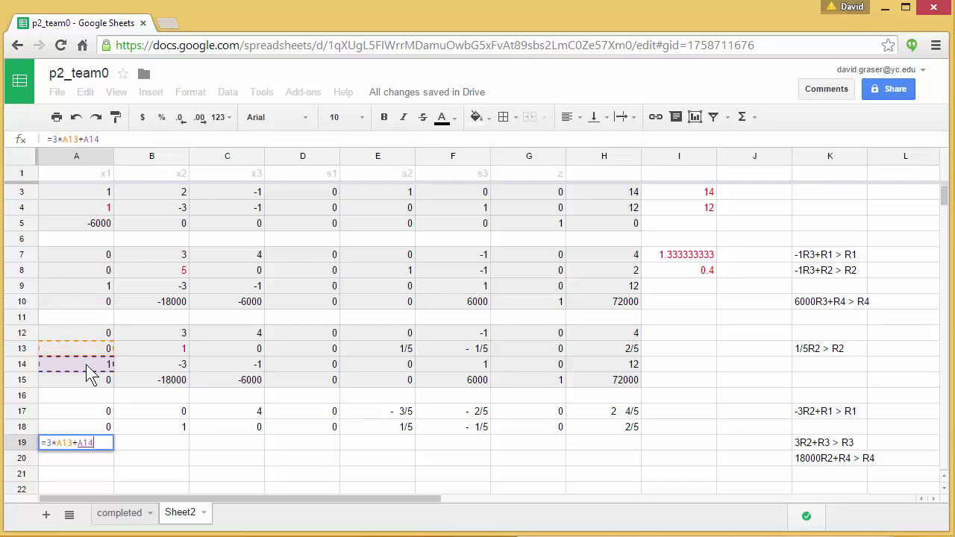
key(Return)
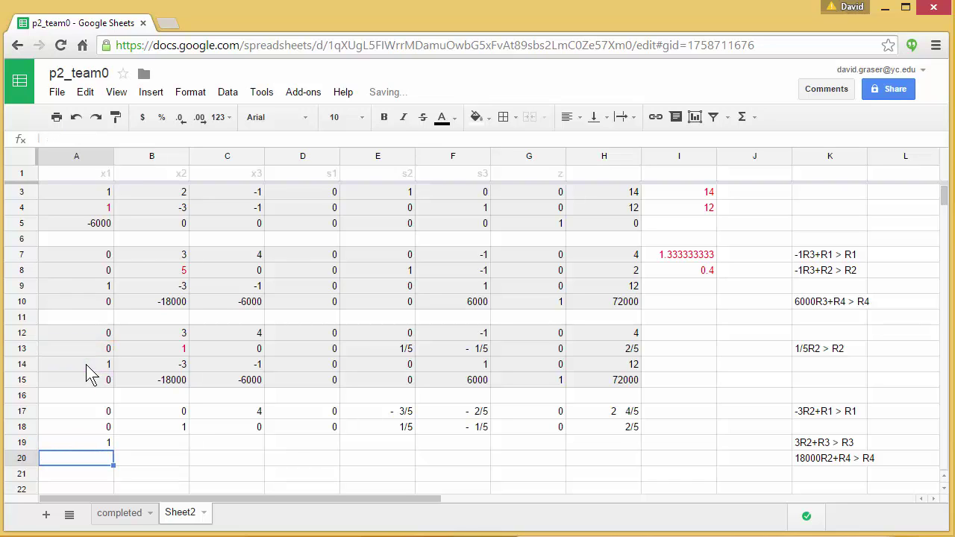
click(109, 448)
drag(112, 448, 586, 451)
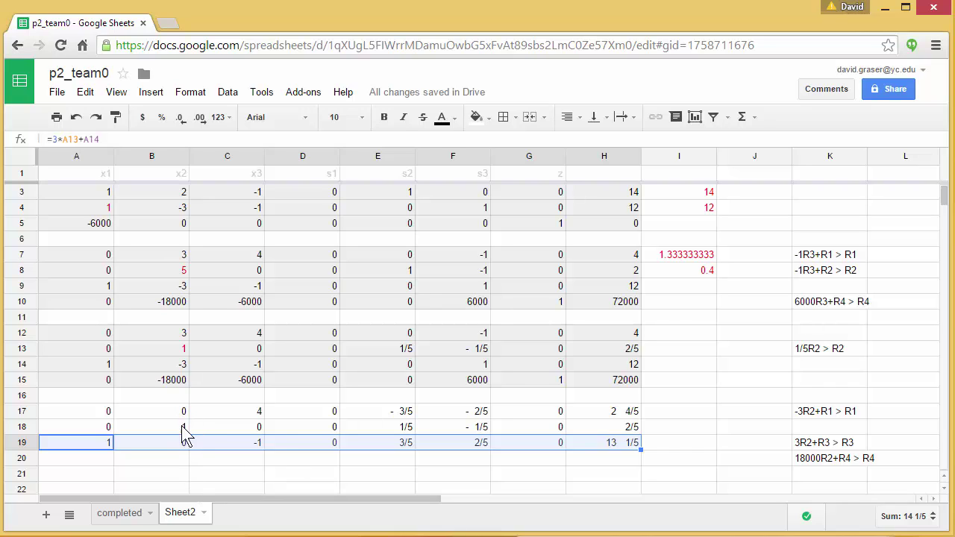
click(91, 459)
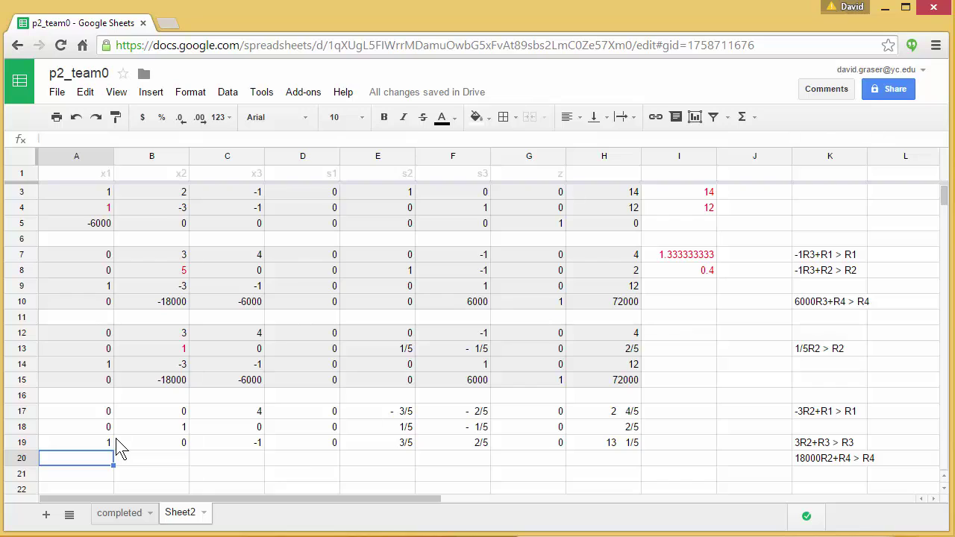
Enter =18000*A13+A15 in A20 and copy it to H20, giving 0, 0, -6000, 0, 3600, 2400, 1, 79200
text(=18000)
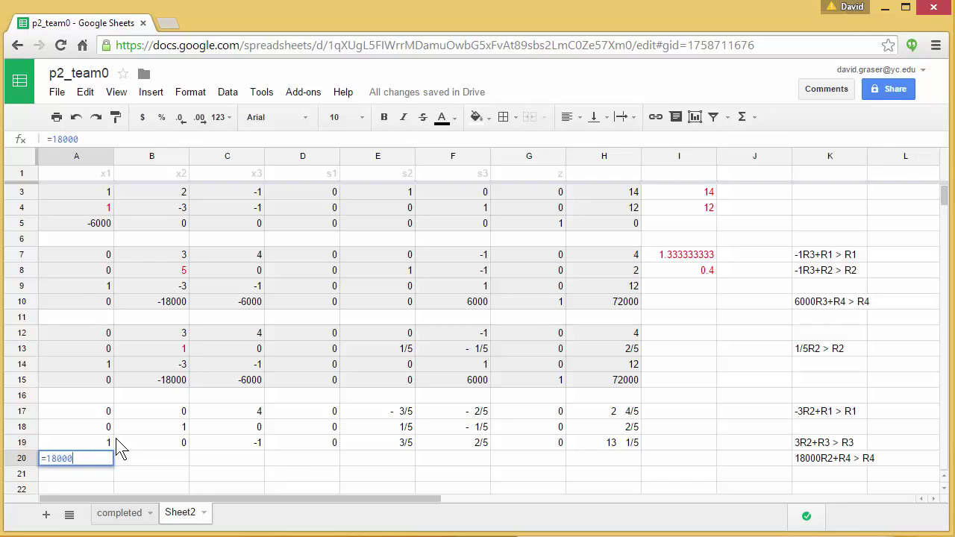
text(*)
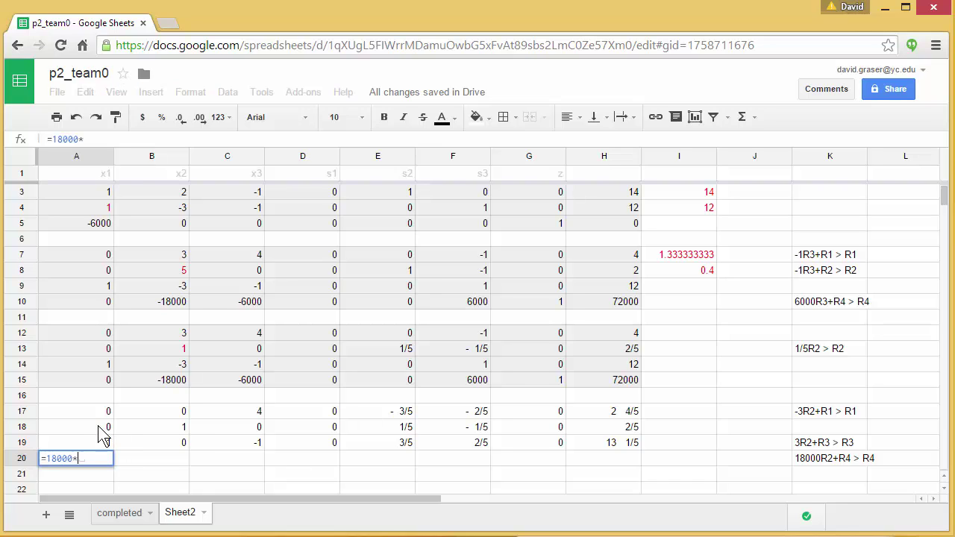
click(83, 349)
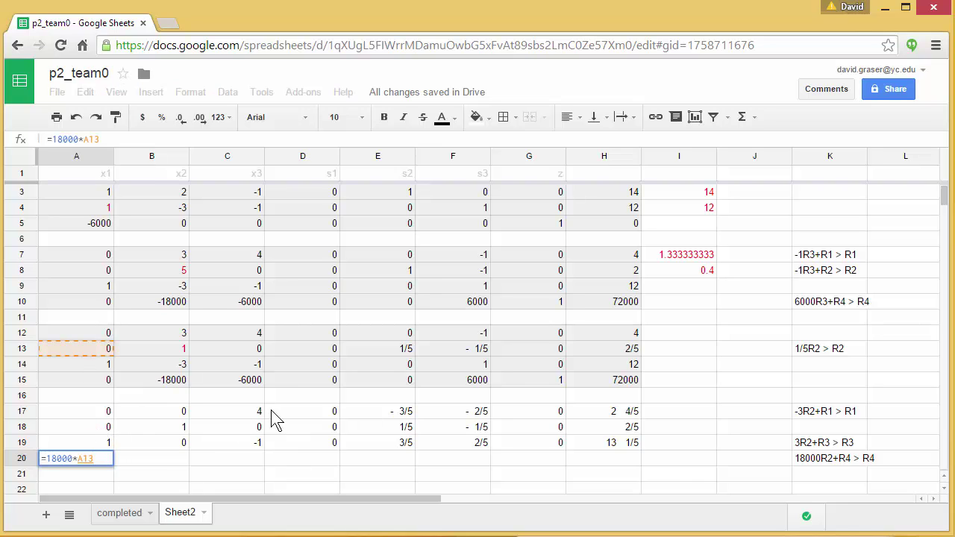
text(+)
click(98, 378)
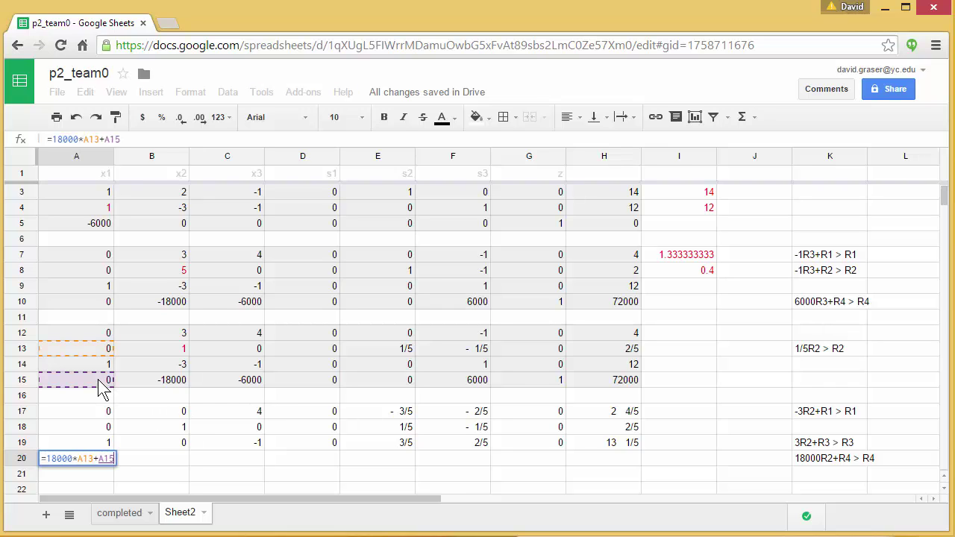
key(Return)
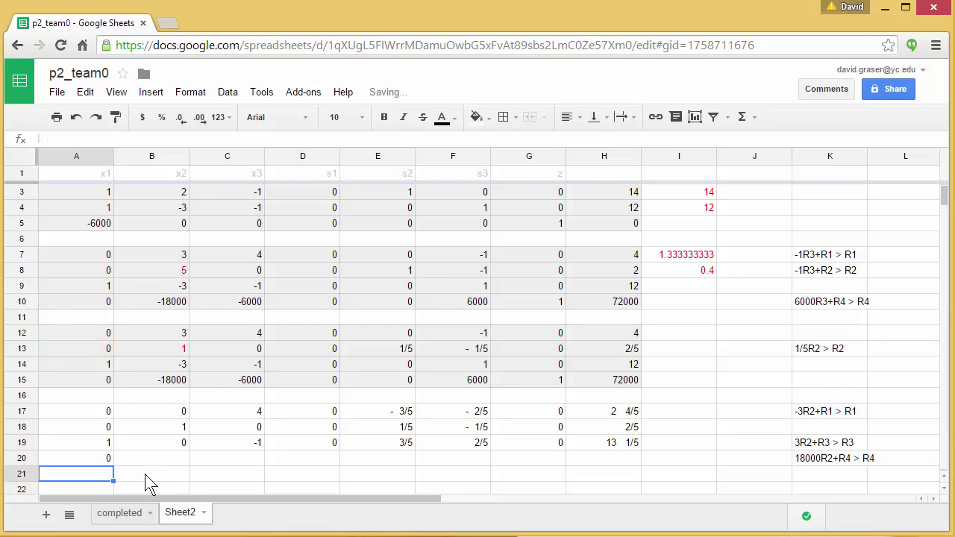
click(105, 460)
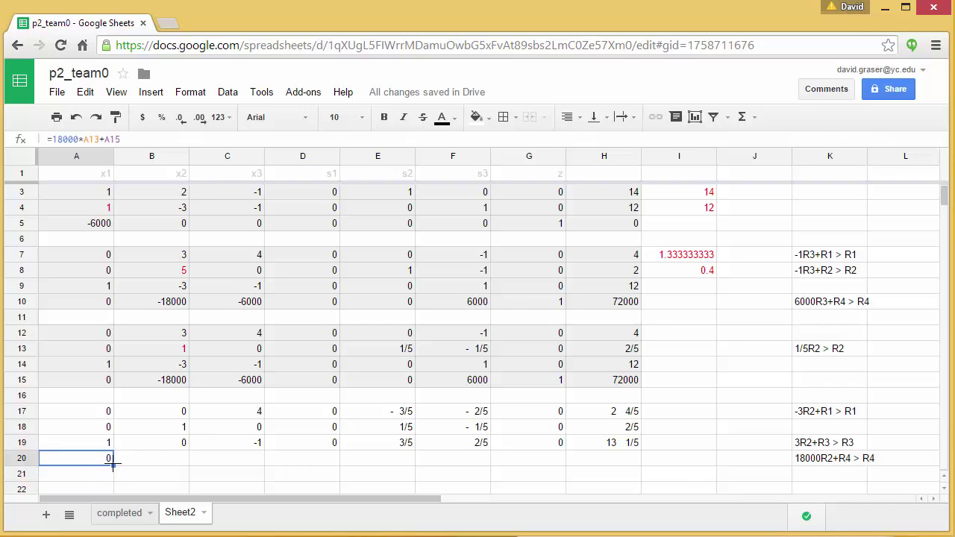
drag(110, 462, 601, 470)
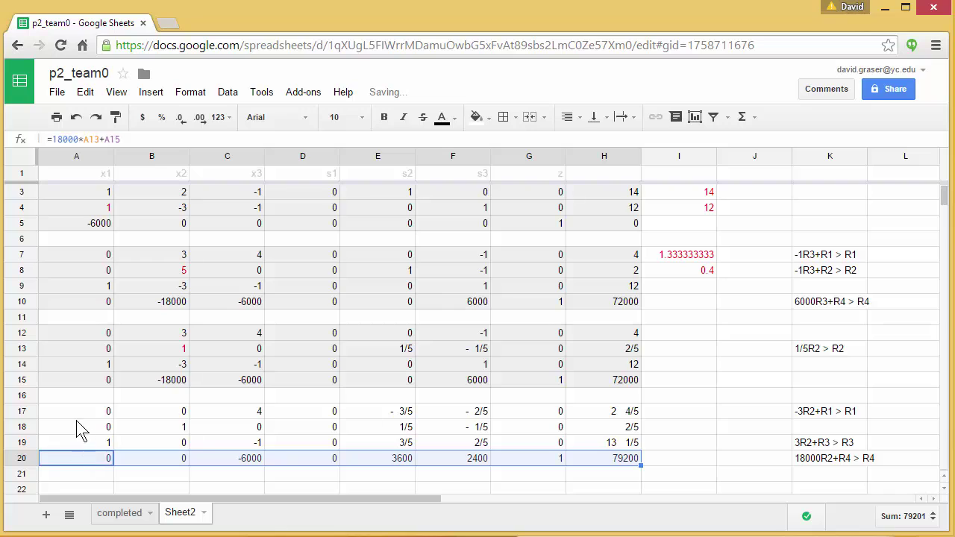
drag(77, 414, 582, 465)
Give the A17:H20 tableau a light grey fill to match the earlier tableaux
click(478, 117)
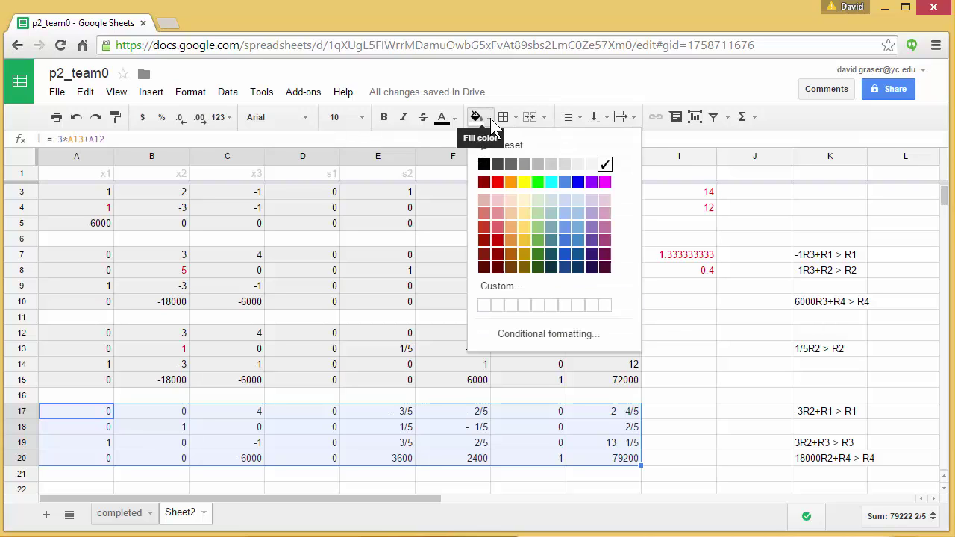
click(573, 165)
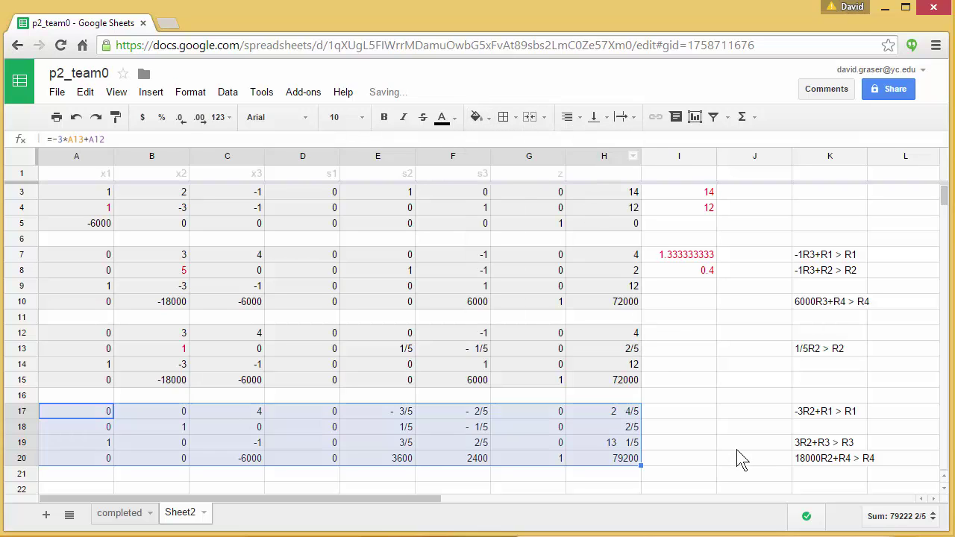
click(740, 457)
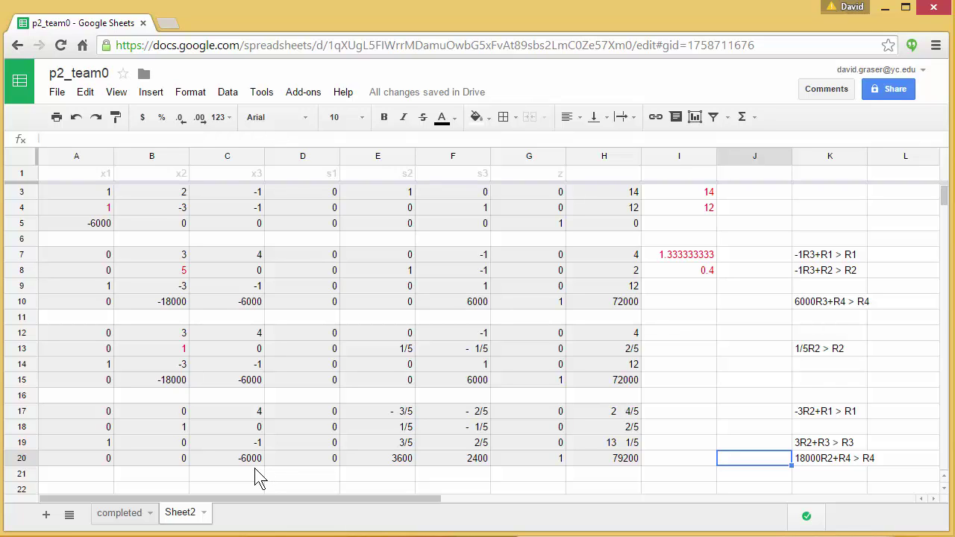
Switch to the 'completed' sheet and scroll down to the rows 27–30 tableau ending at 83400
click(120, 513)
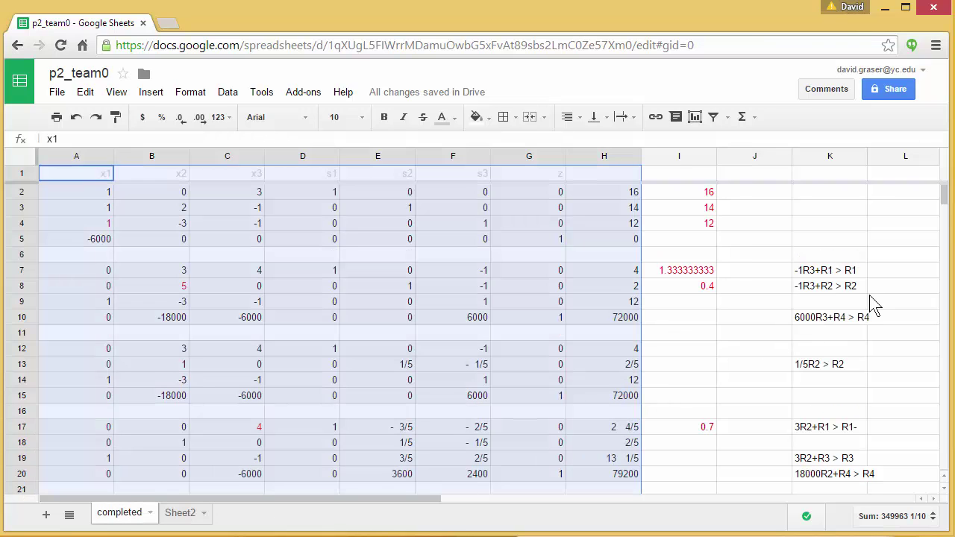
click(944, 490)
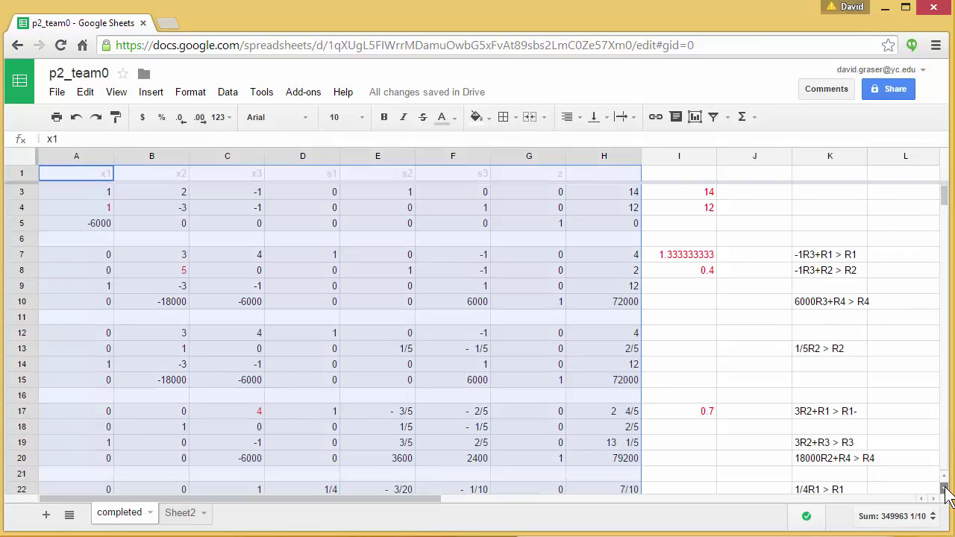
drag(944, 490, 944, 490)
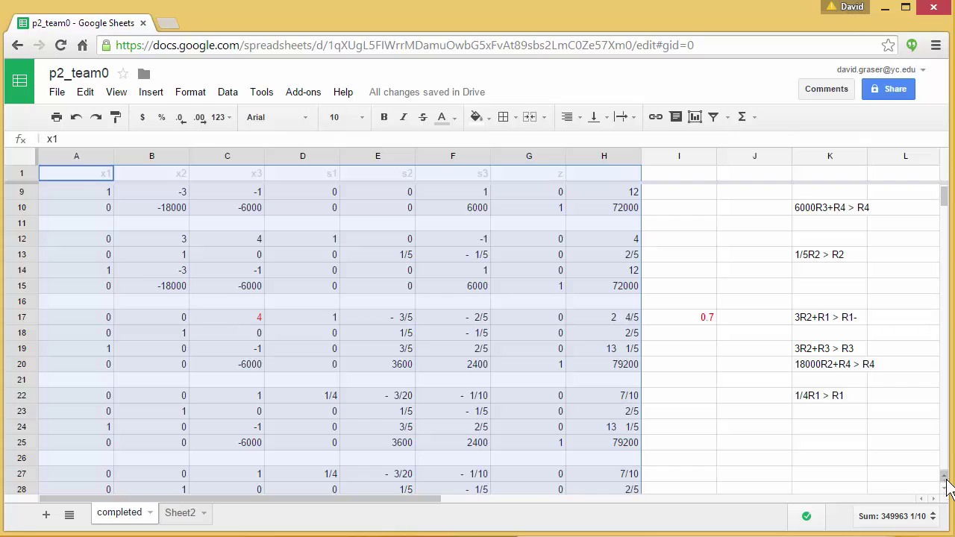
drag(945, 490, 944, 490)
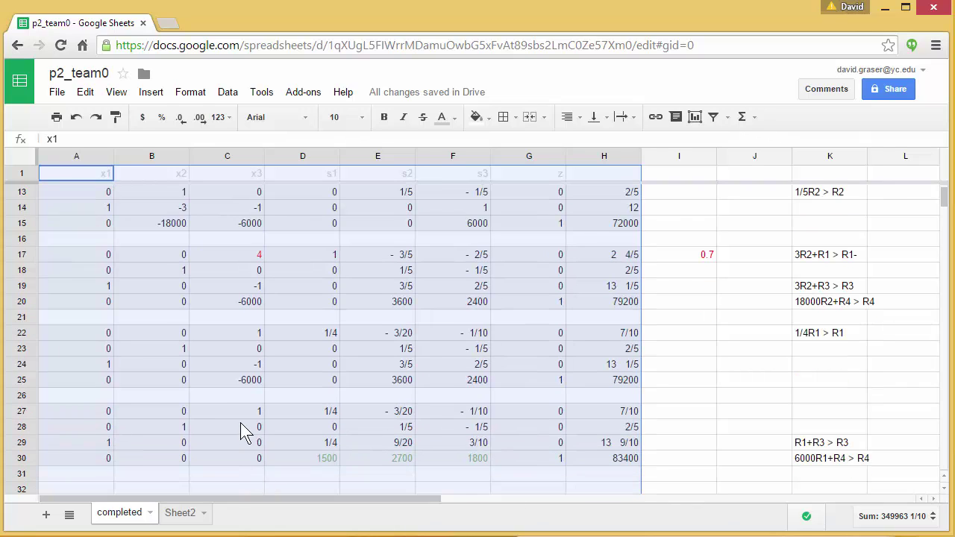